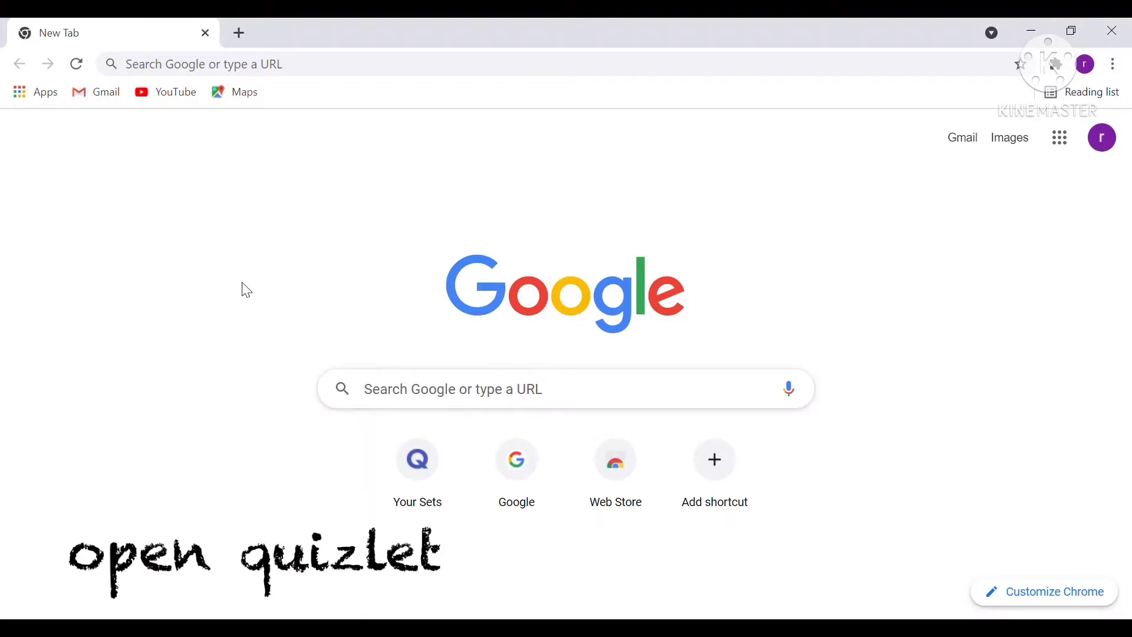
Go to quizlet.com to reach the Quizlet home page listing recent sets.
left_click(179, 69)
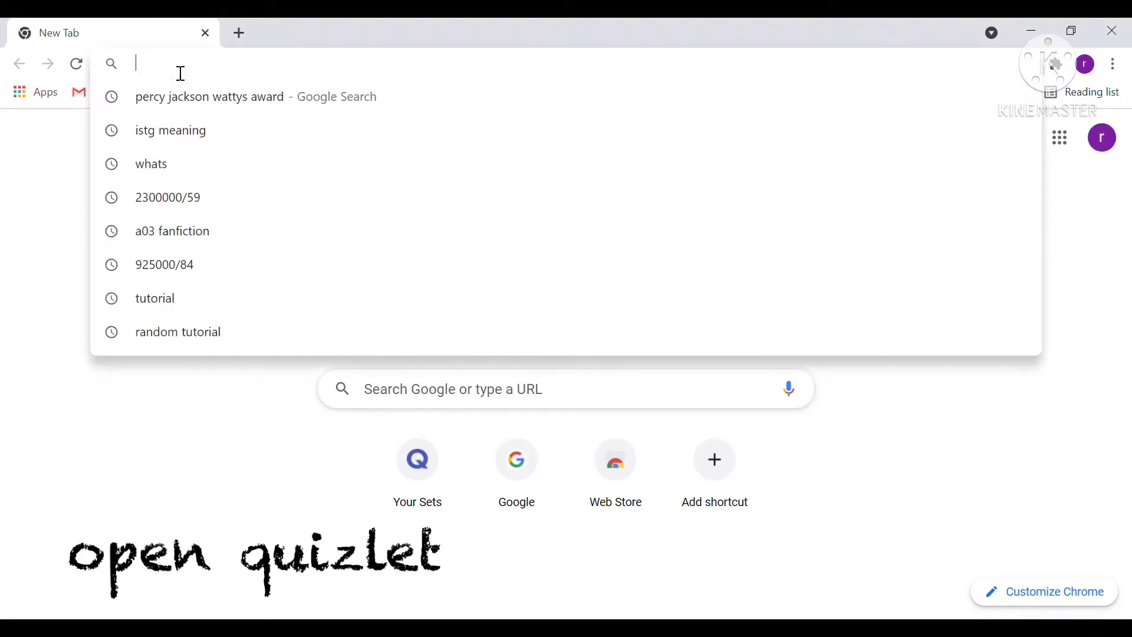
type("quizlet.")
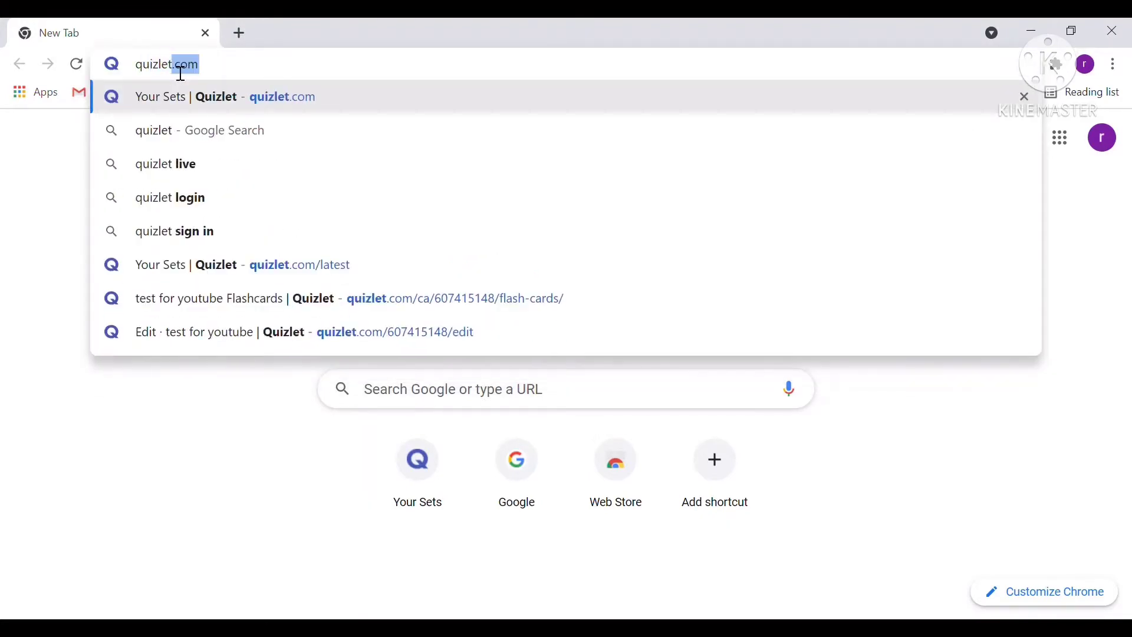
type("com")
key("Return")
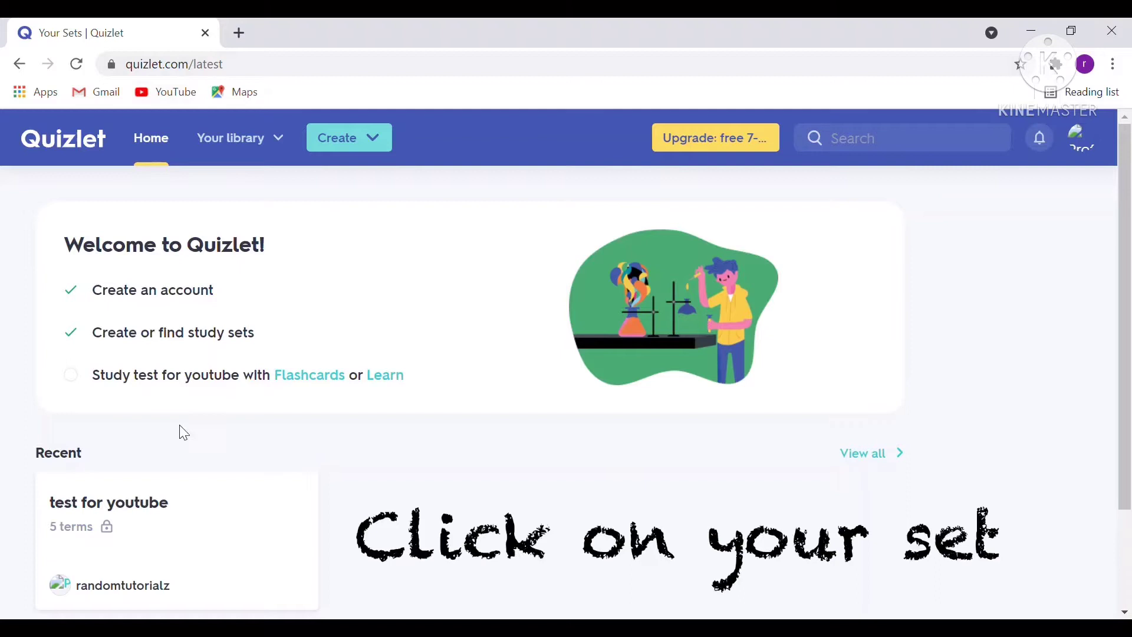
Open the 'test for youtube' study set.
left_click(197, 519)
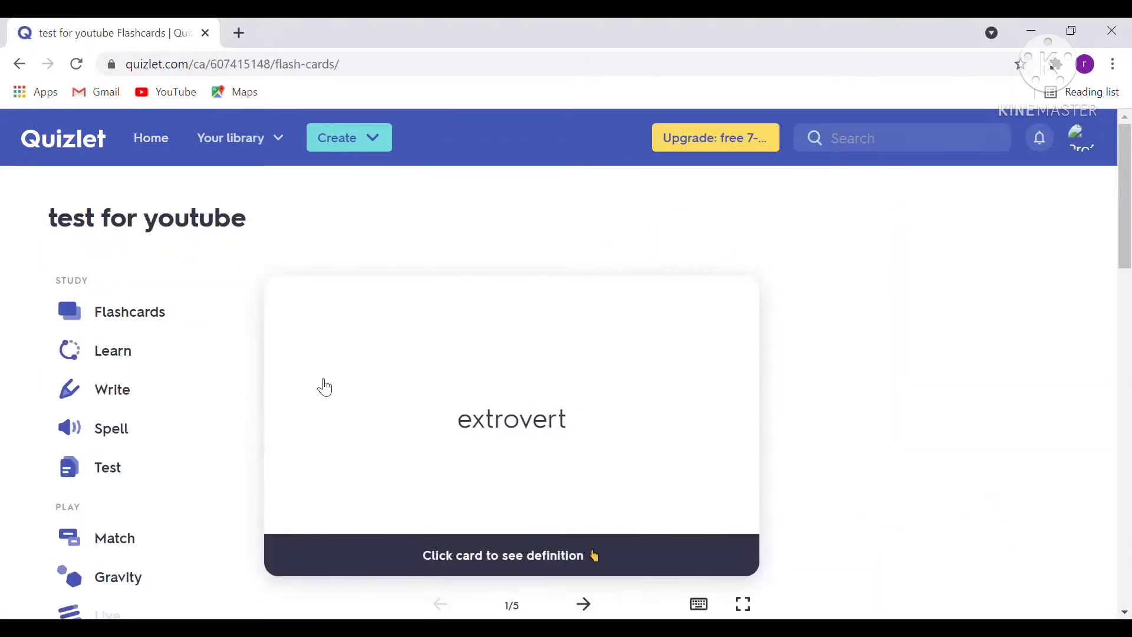
scroll(752, 179, "down", 2)
scroll(766, 236, "down", 3)
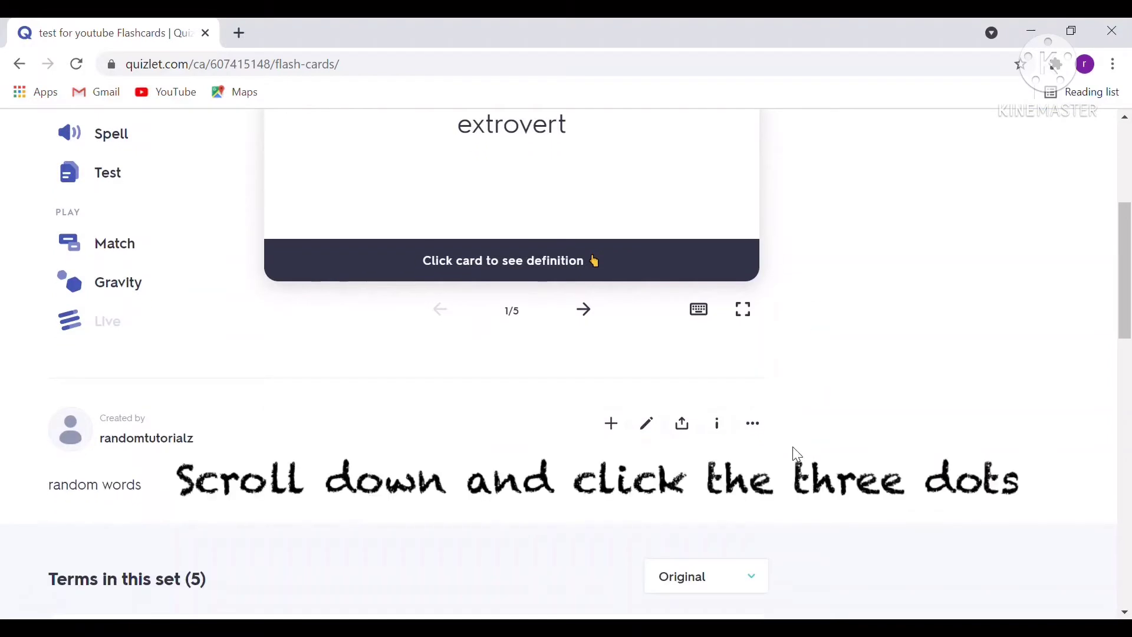
Copy the set's five terms and definitions via Export, then start a new browser tab.
left_click(755, 424)
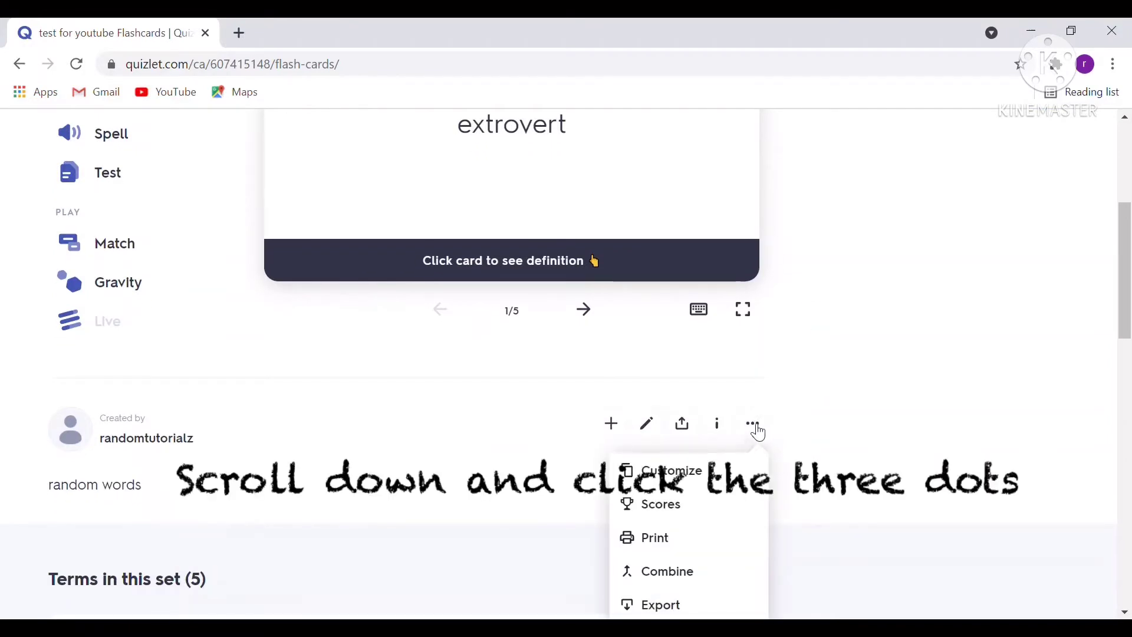
scroll(759, 434, "down", 2)
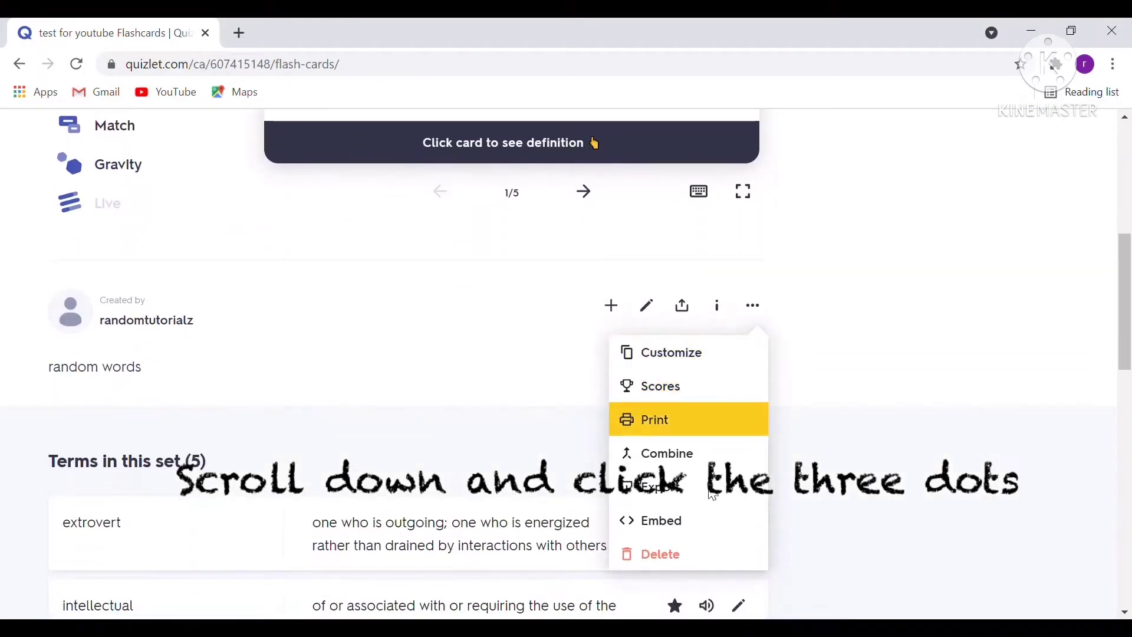
left_click(671, 493)
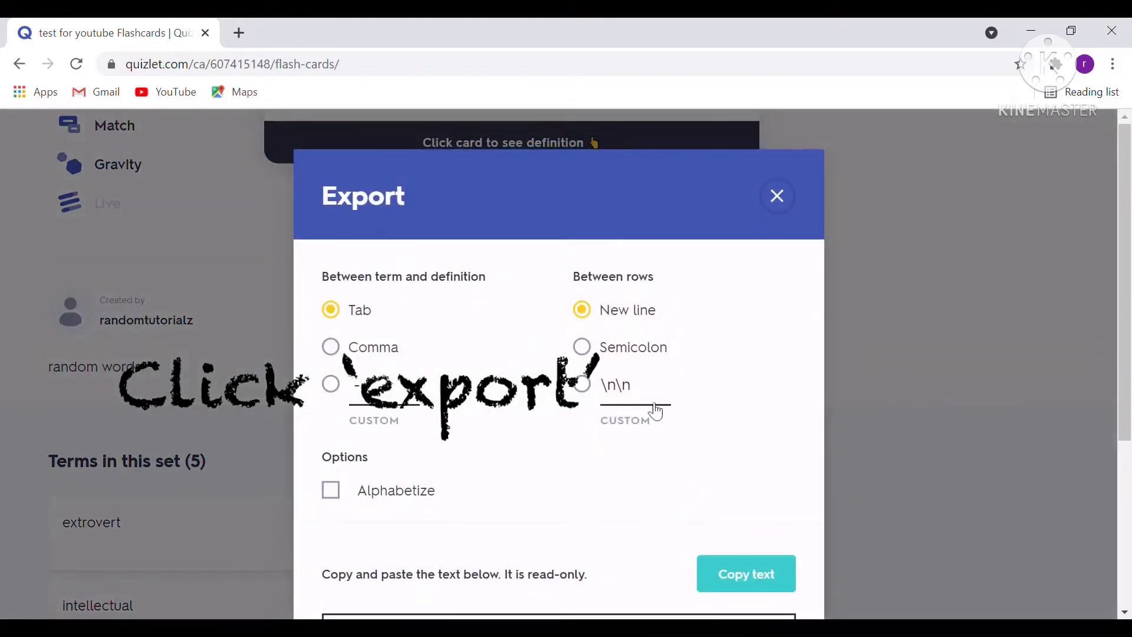
scroll(634, 307, "down", 4)
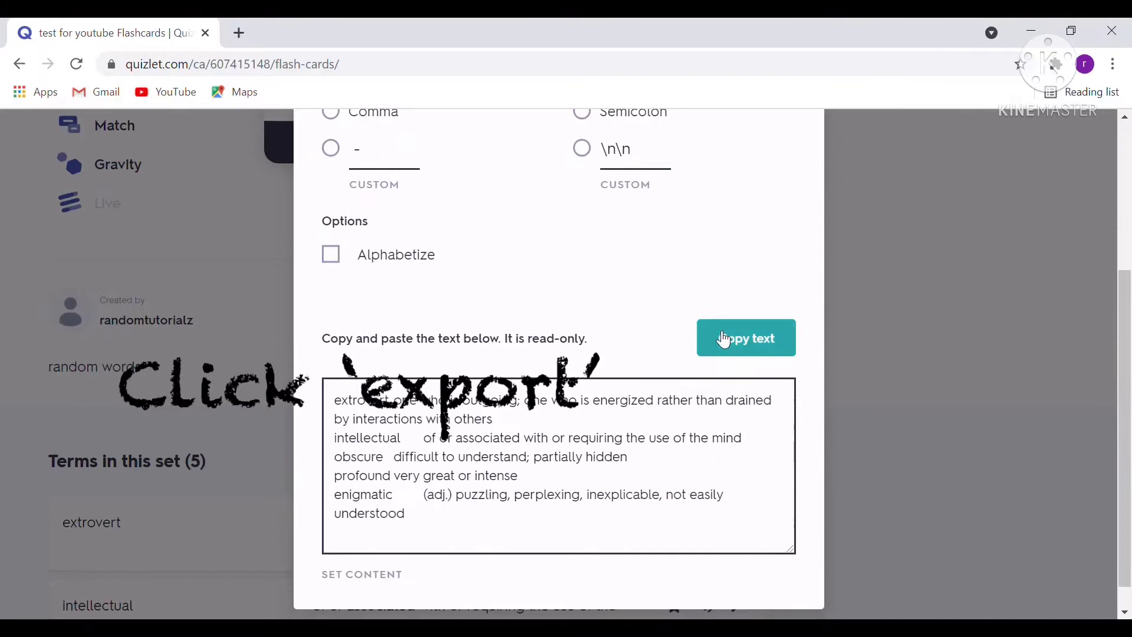
left_click(734, 345)
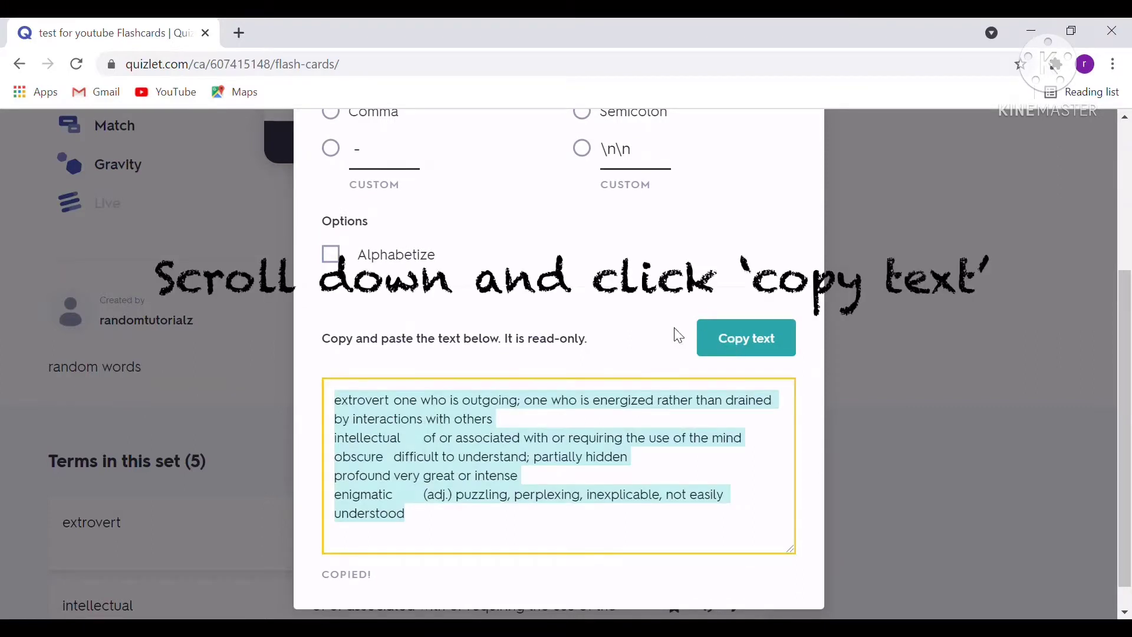
left_click(241, 34)
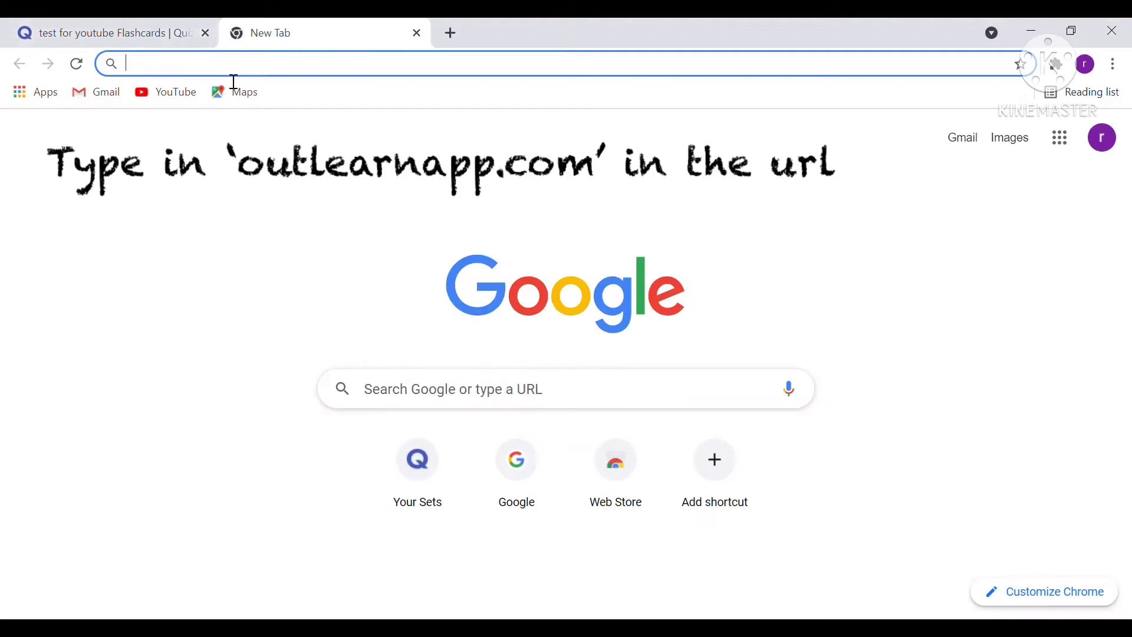
Load outlearnapp.com in the new tab.
type("outlearn")
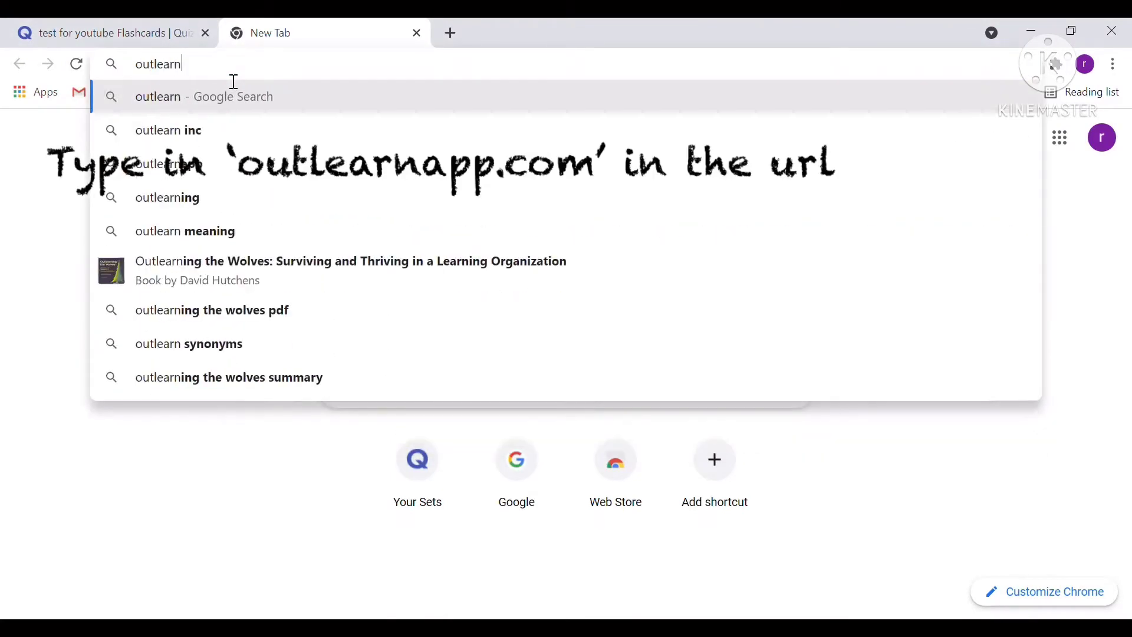
type("app.com")
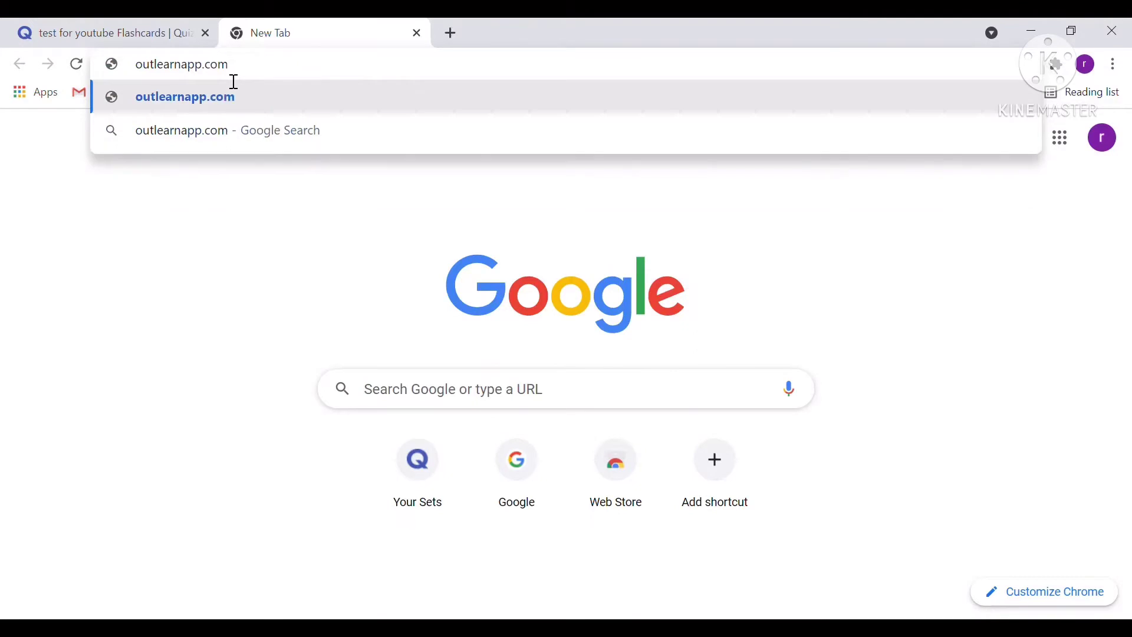
key("Return")
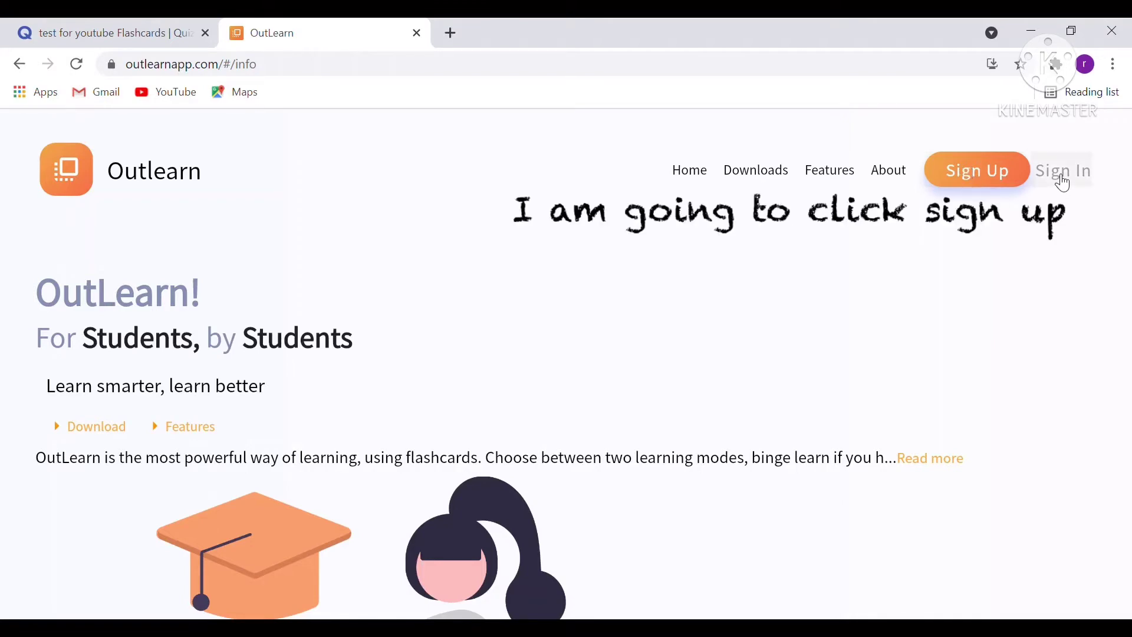
Open the OutLearn signup form and enter the account's email address.
left_click(978, 175)
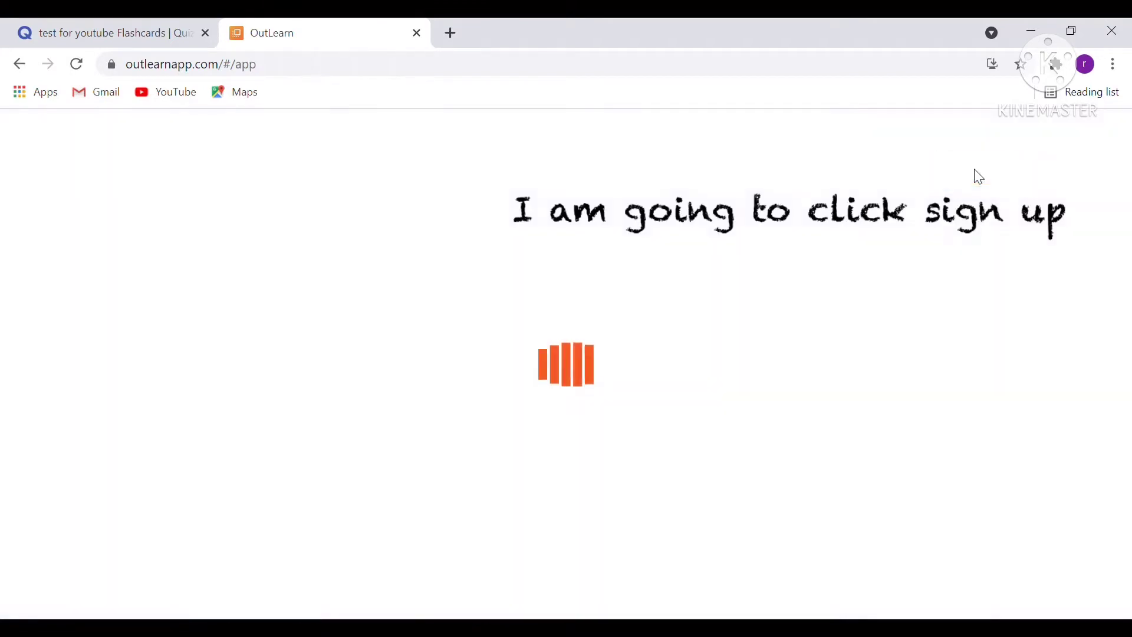
scroll(531, 245, "down", 3)
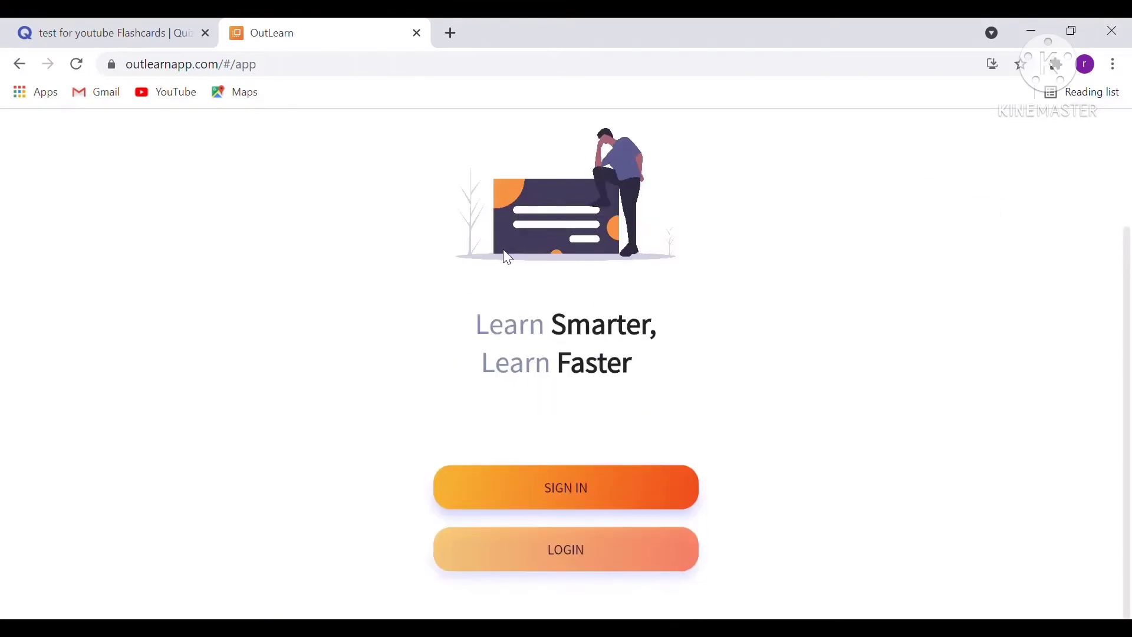
left_click(485, 494)
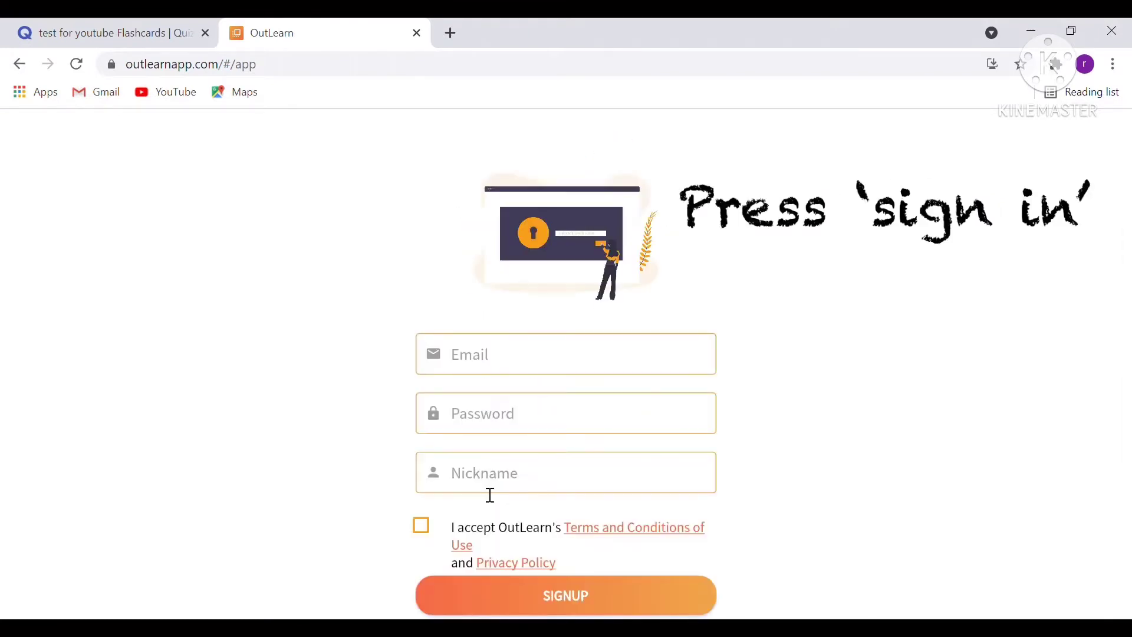
left_click(483, 362)
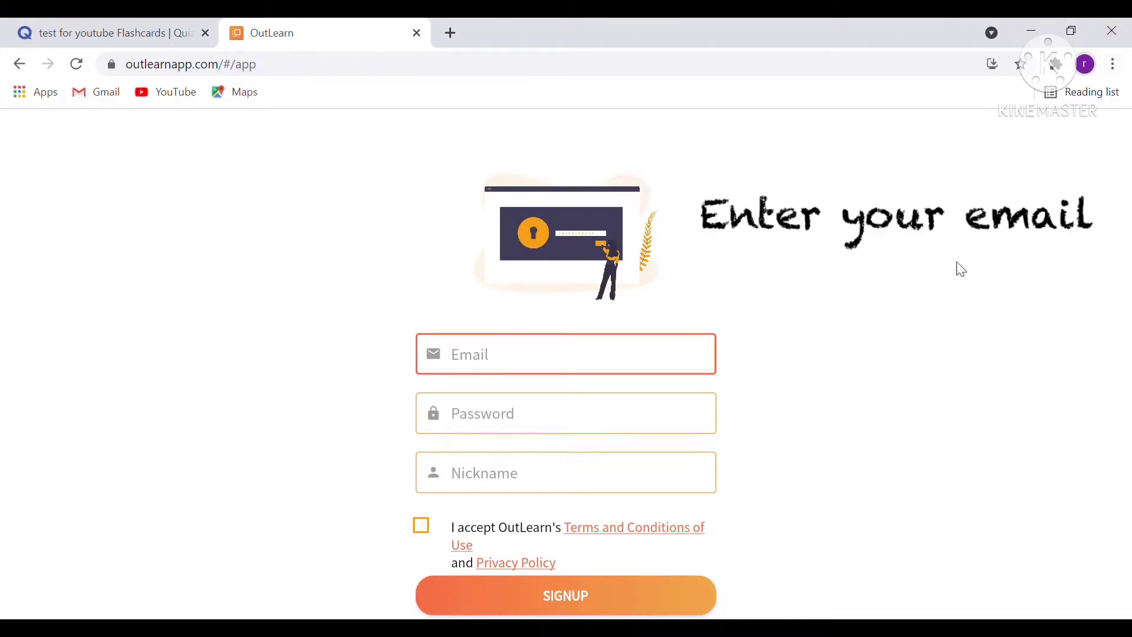
left_click(512, 360)
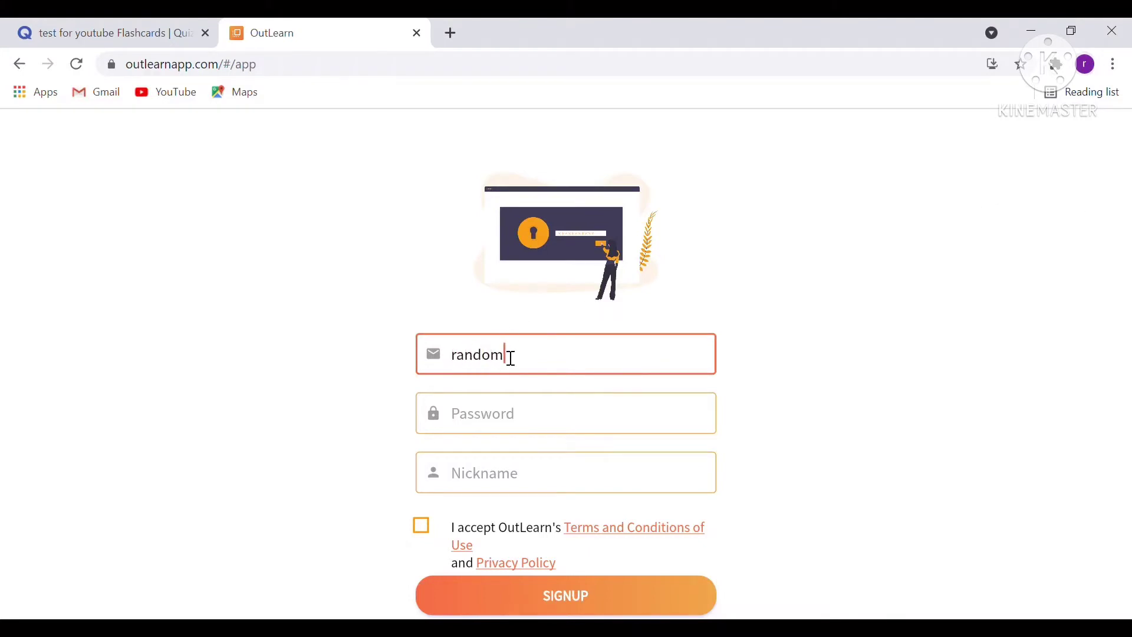
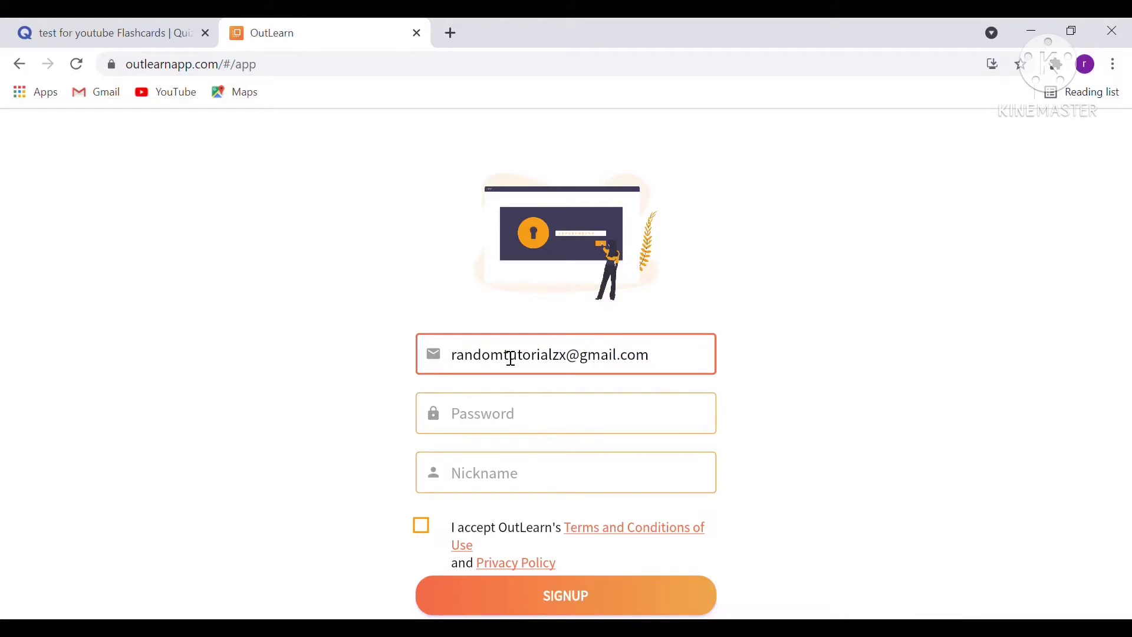
Fill in a password and a nickname, accept the terms, and submit the signup.
left_click(518, 429)
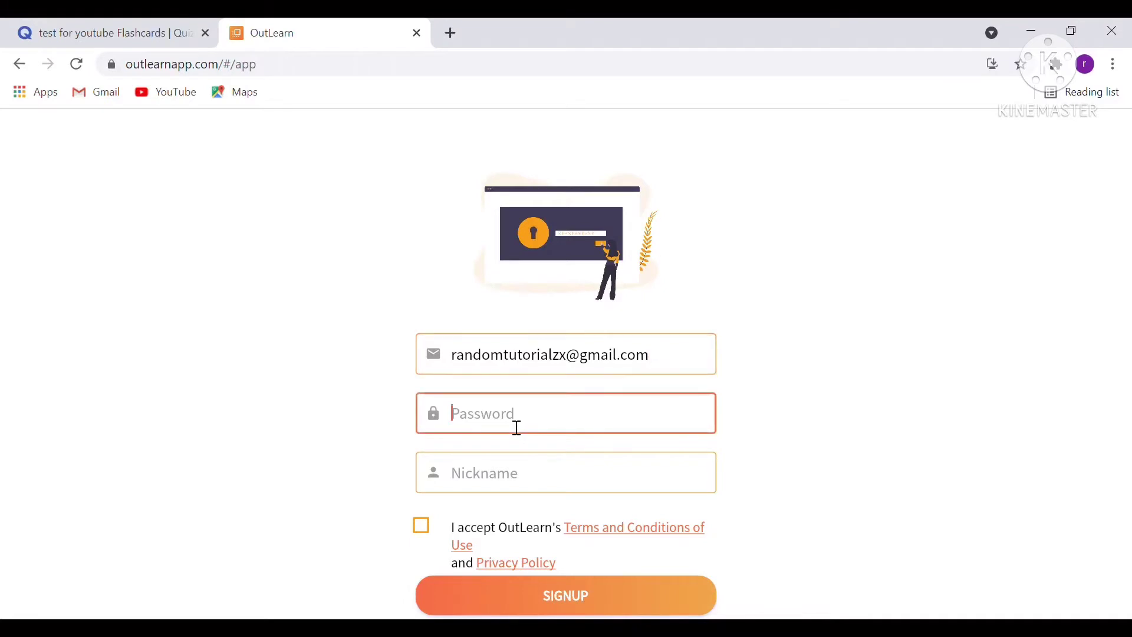
key("ctrl+v")
left_click(601, 477)
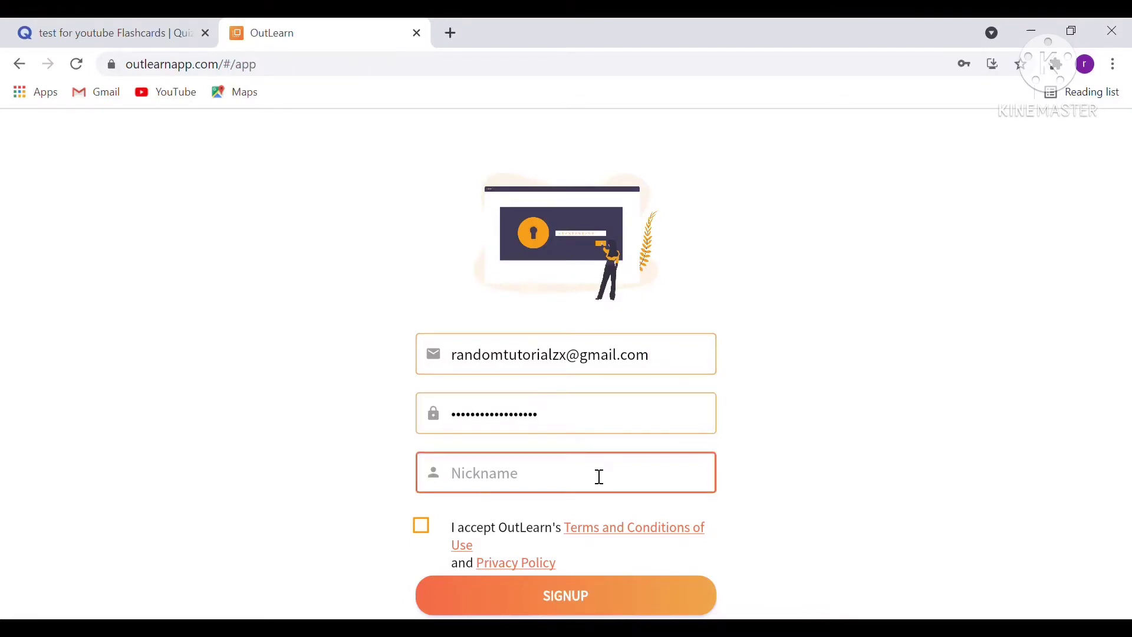
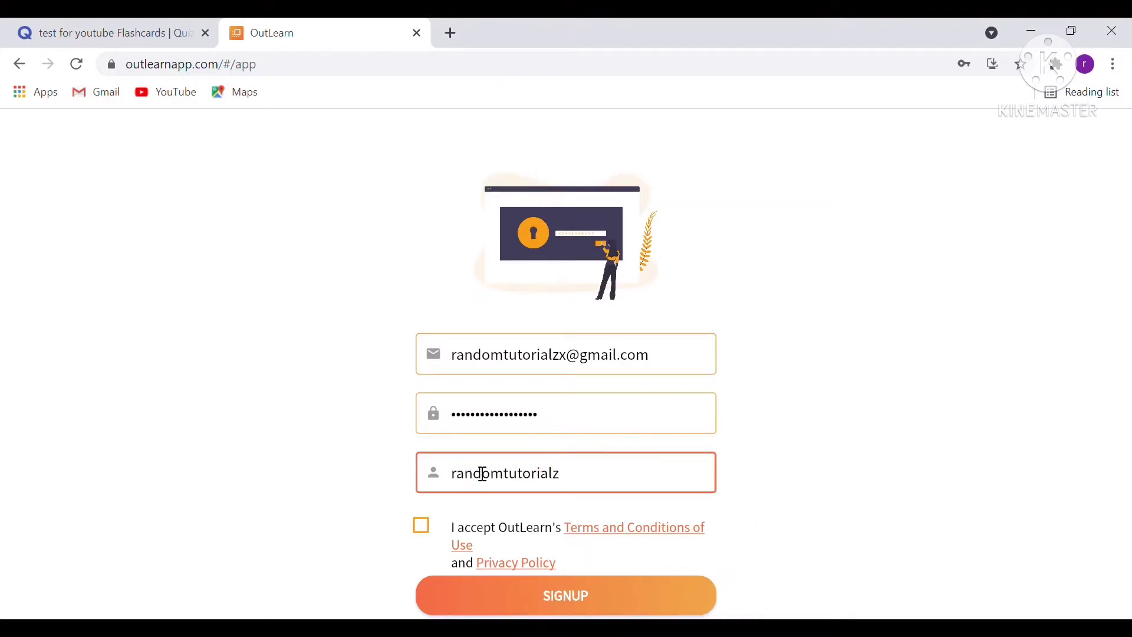
scroll(354, 478, "down", 1)
left_click(420, 466)
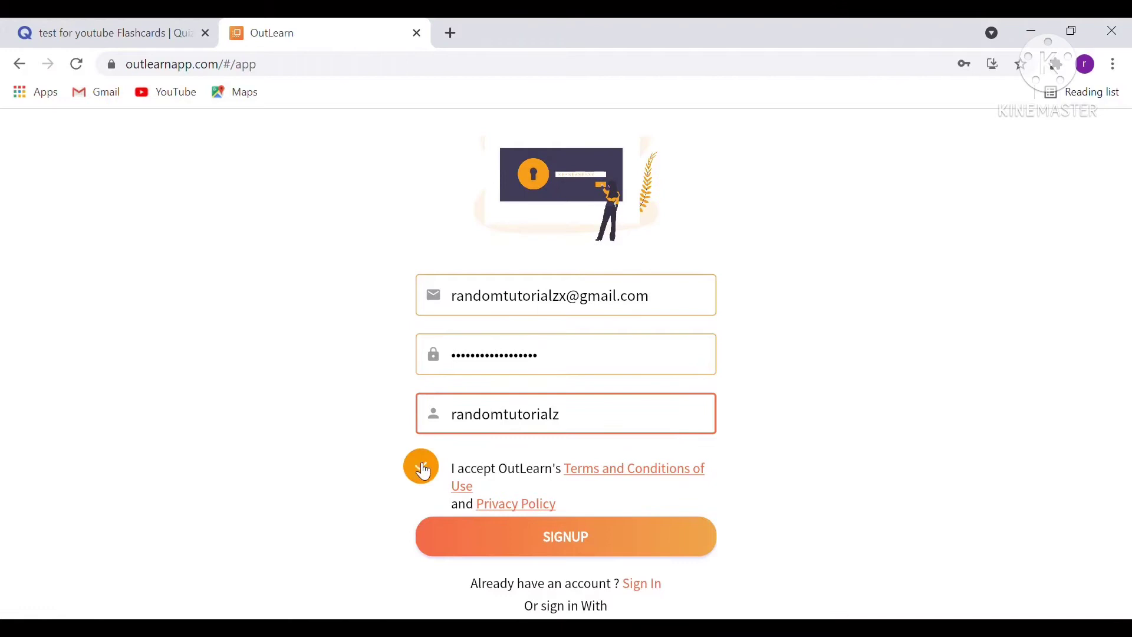
left_click(549, 554)
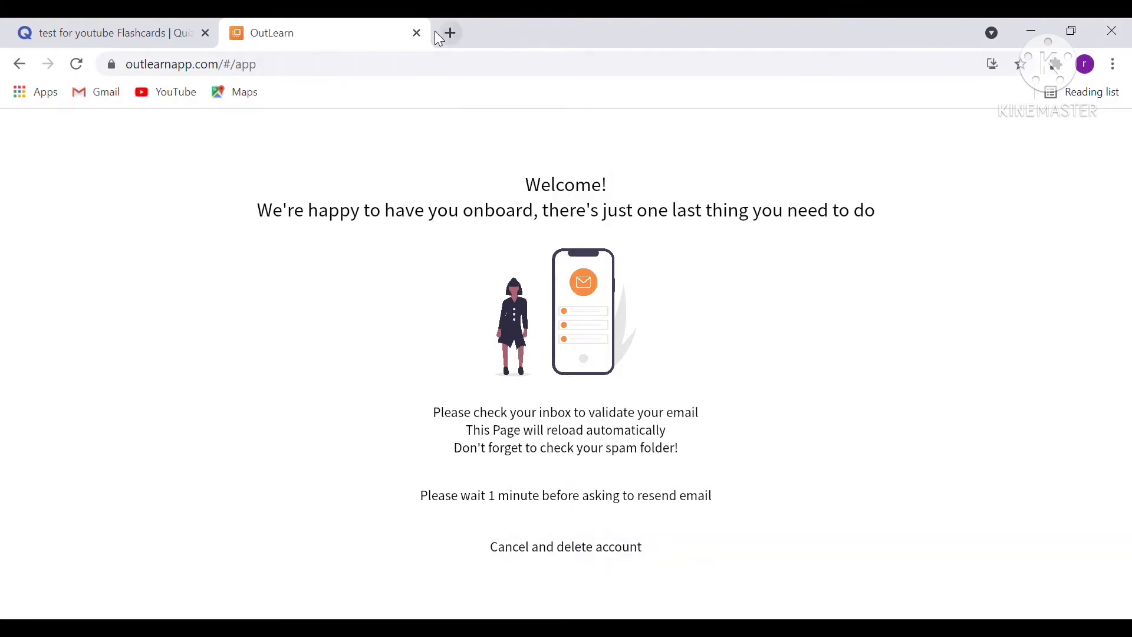
Open Gmail at gmail.google.com in a new tab.
left_click(448, 33)
type("gmail")
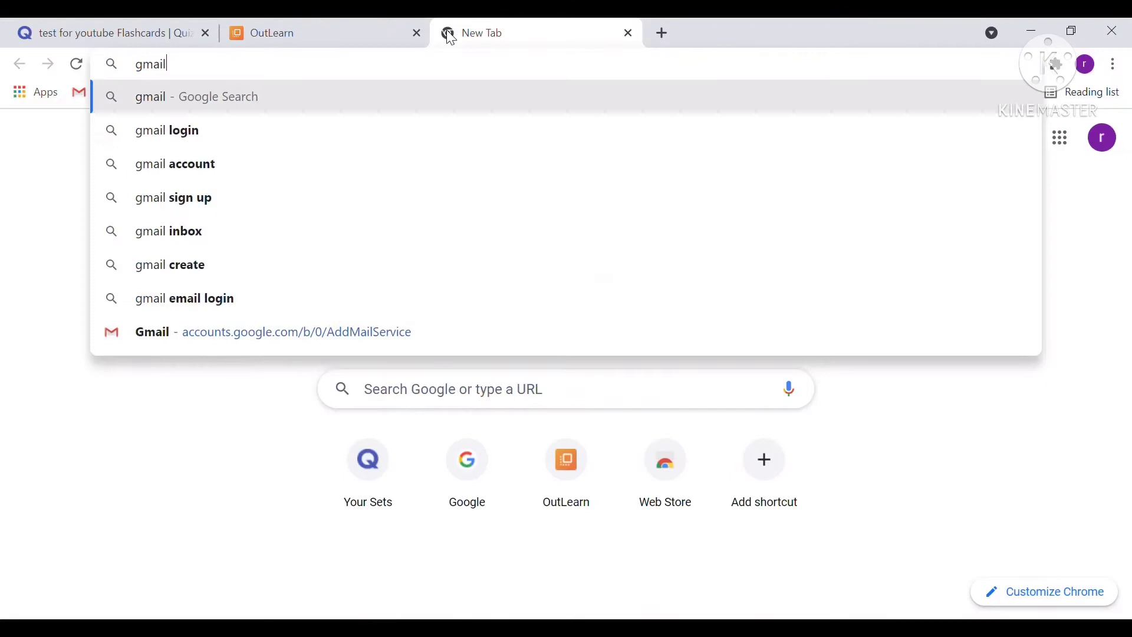
type(".google.com")
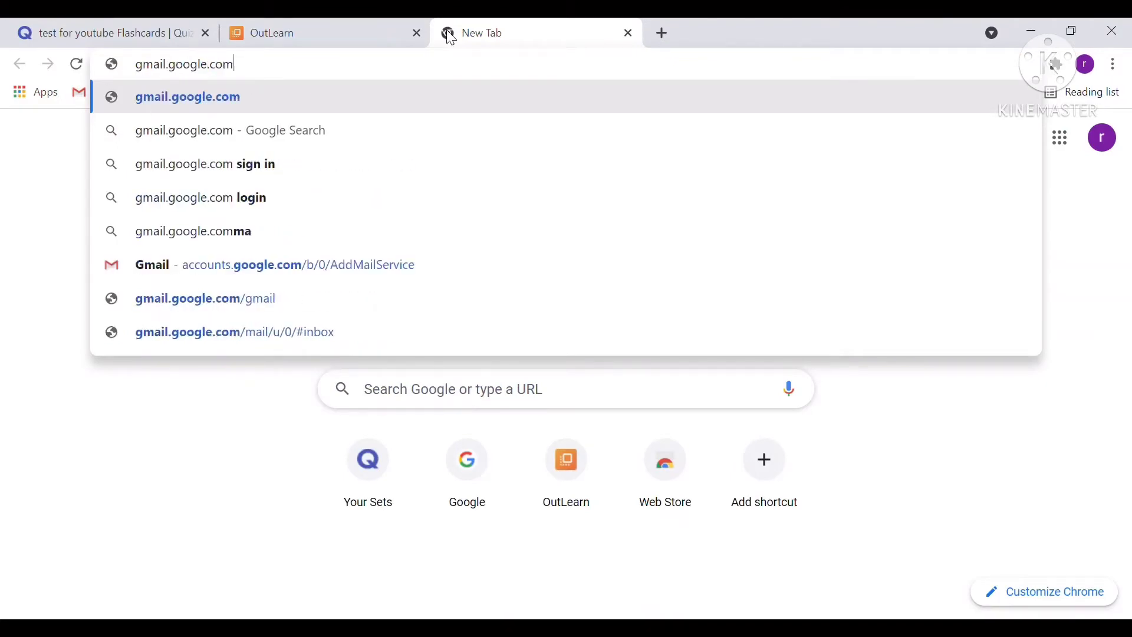
key("Return")
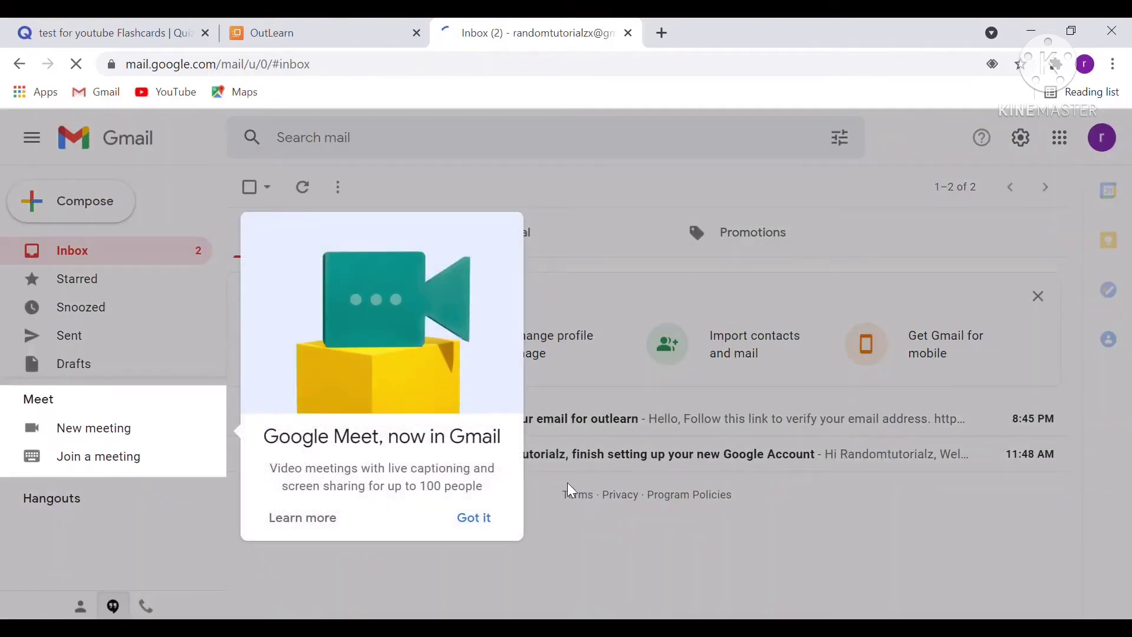
Dismiss the popup, open the 'Verify your email for outlearn' message, and follow its link.
left_click(473, 518)
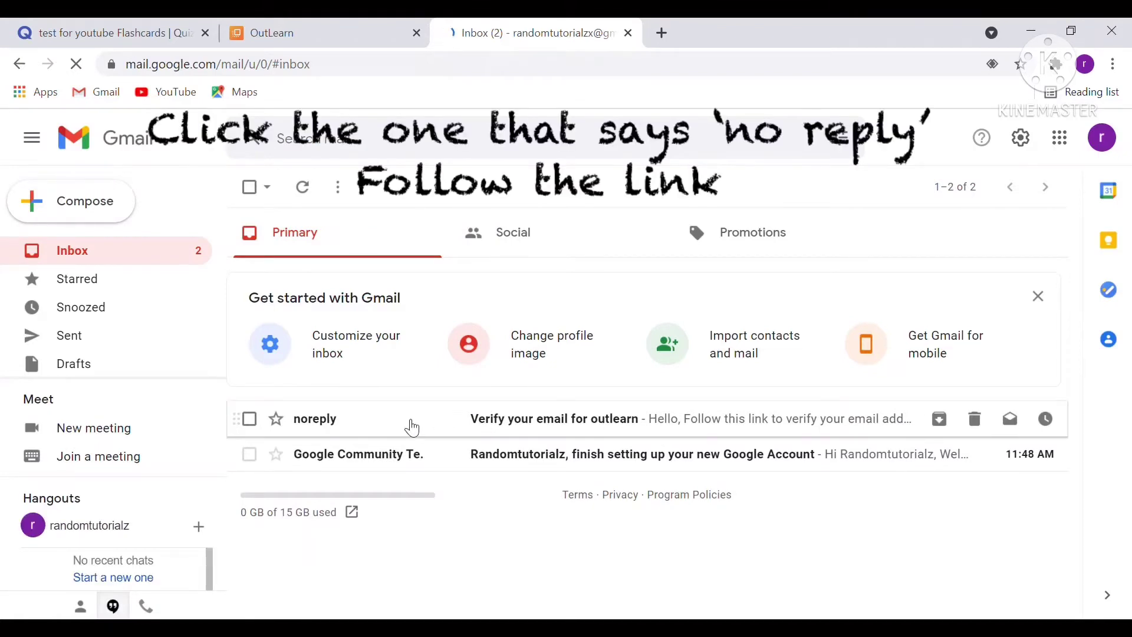
left_click(410, 424)
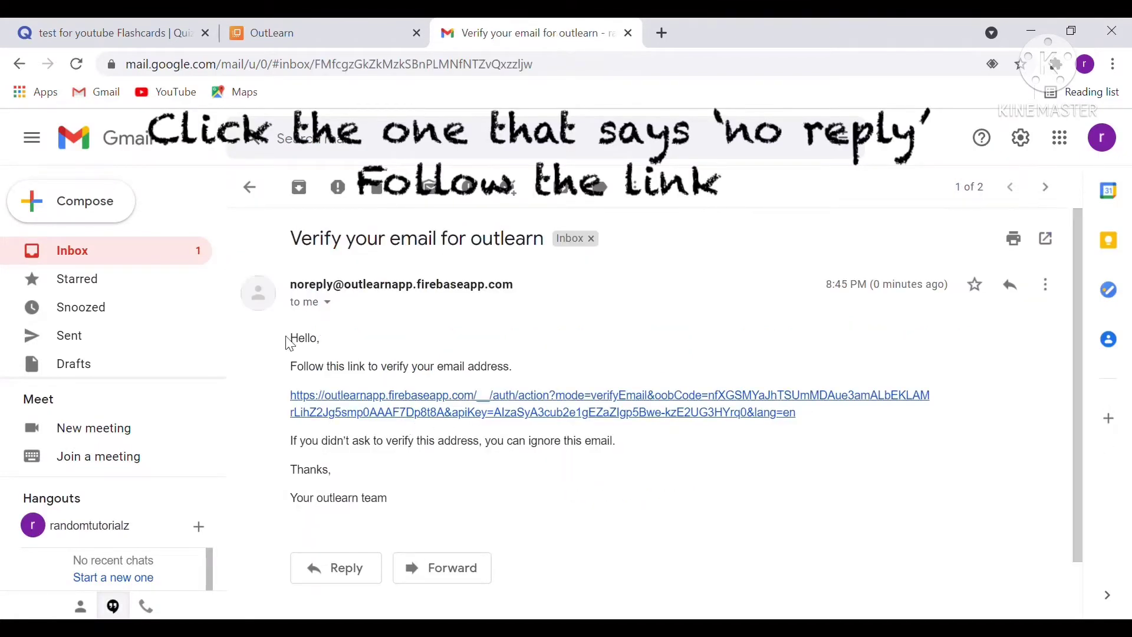
mouse_move(302, 345)
left_mouse_down()
mouse_move(507, 475)
mouse_move(445, 331)
mouse_move(399, 327)
mouse_move(299, 348)
left_mouse_up()
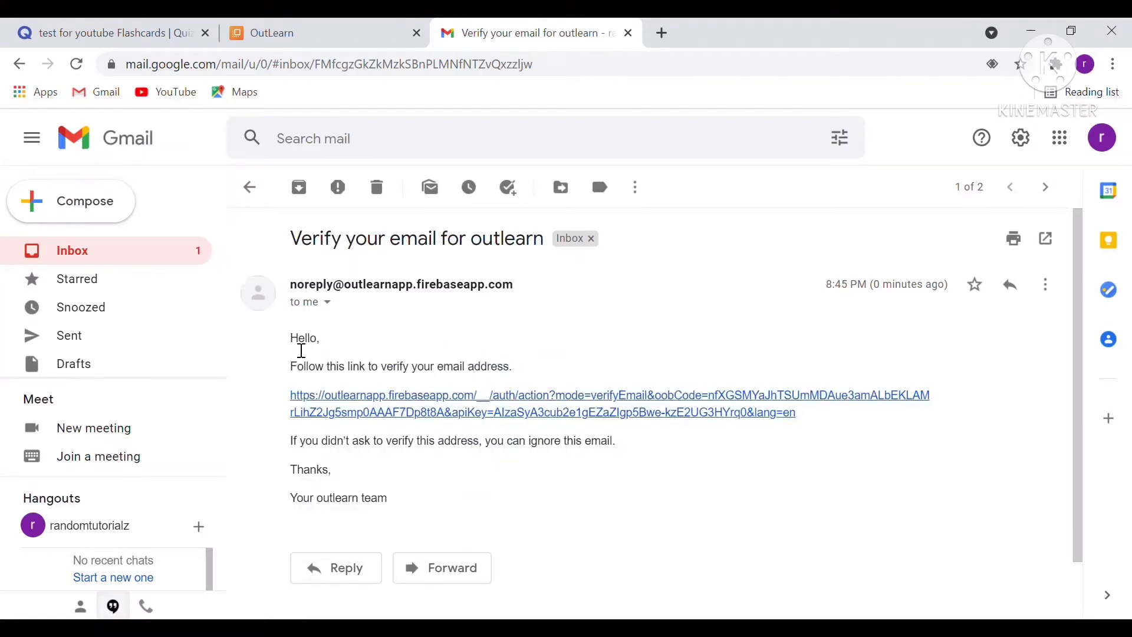
left_click(458, 410)
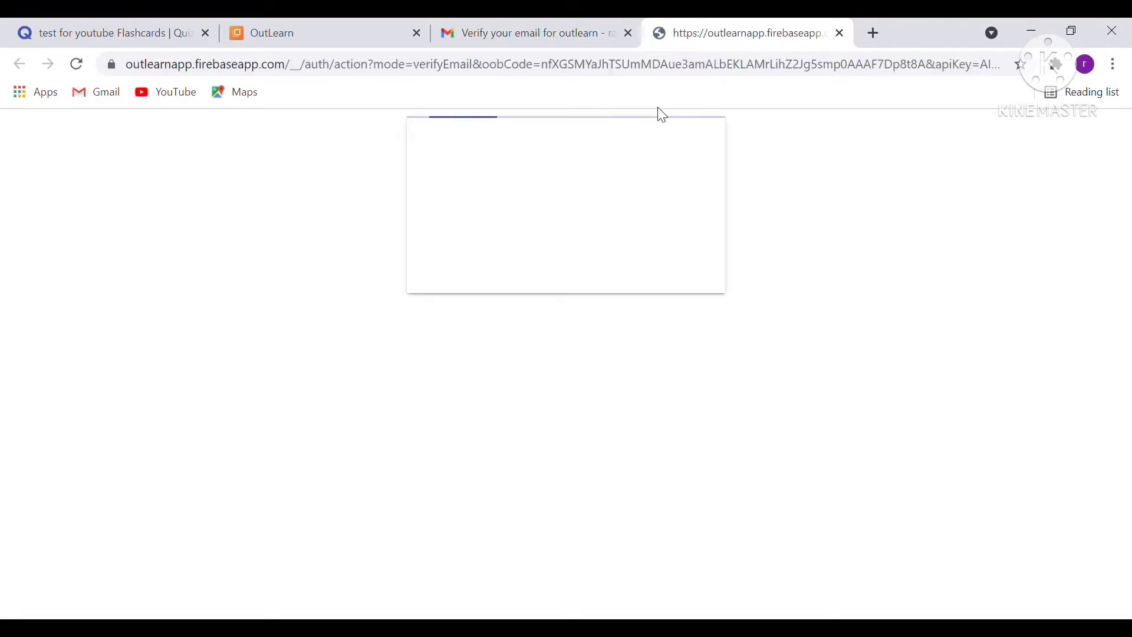
Check the email-verified confirmation, then go back to OutLearn's tab and show the Folders list.
left_click_drag(450, 157, 708, 227)
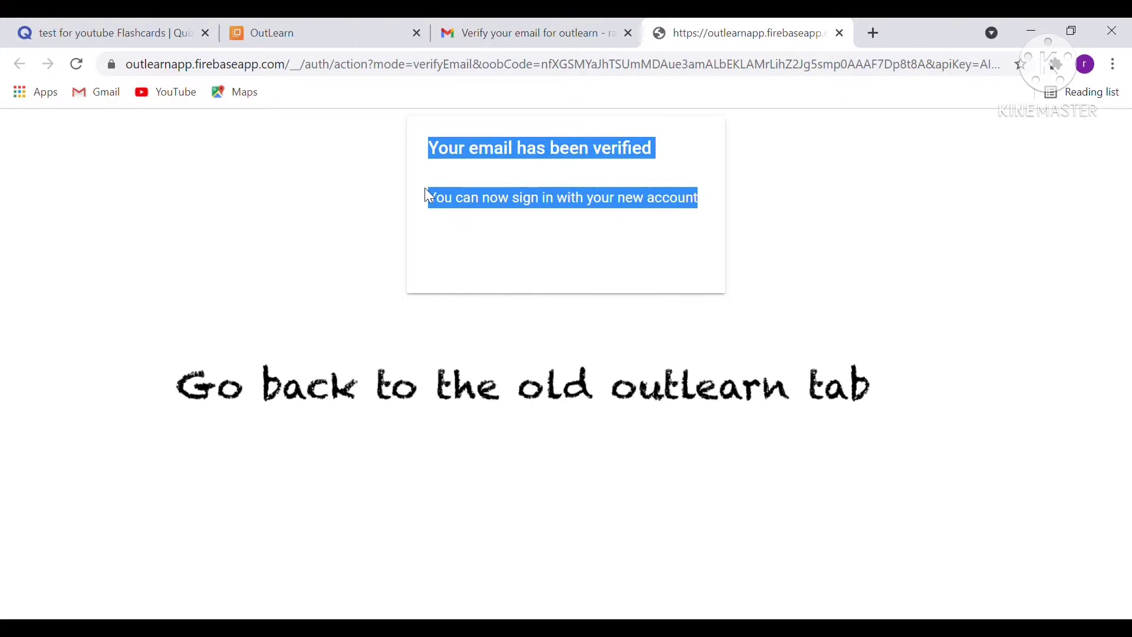
left_click(691, 175)
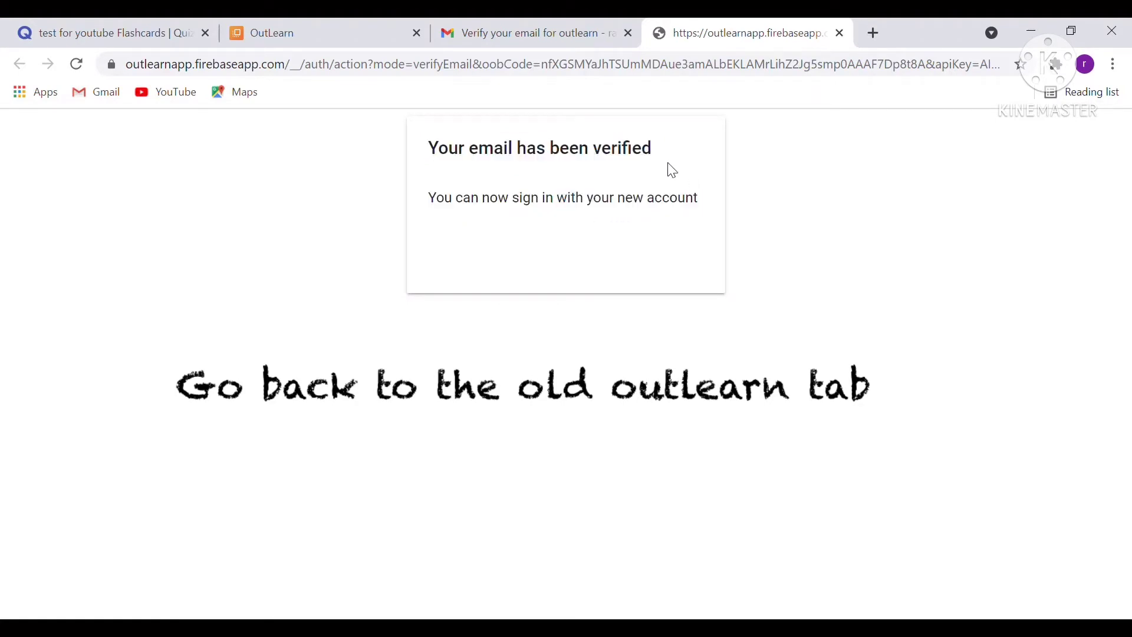
left_click(351, 30)
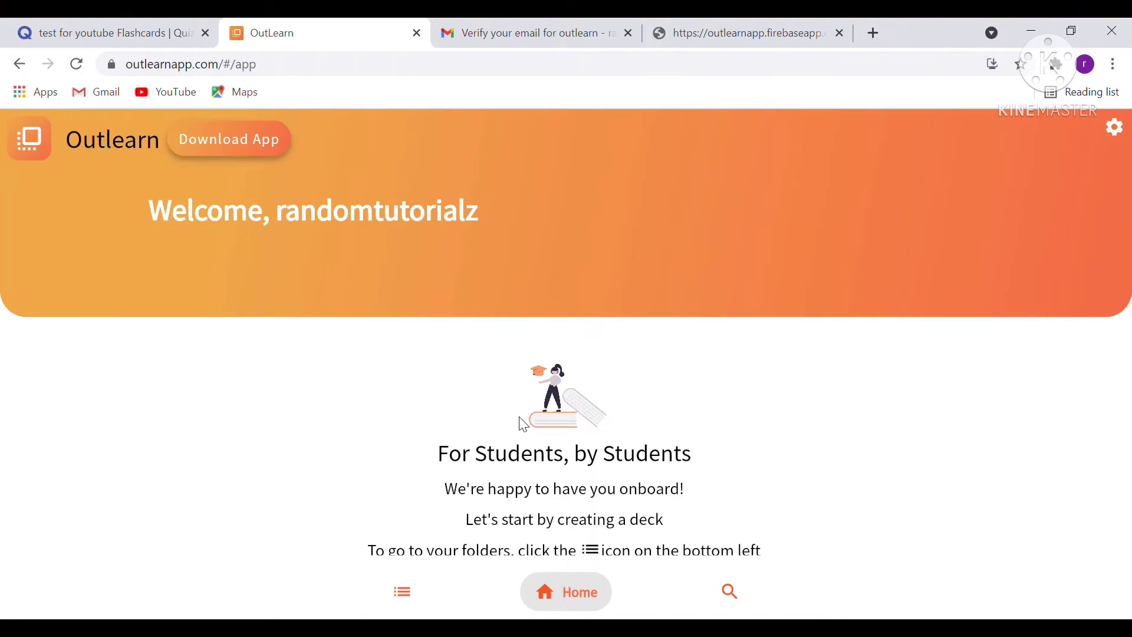
scroll(560, 442, "down", 3)
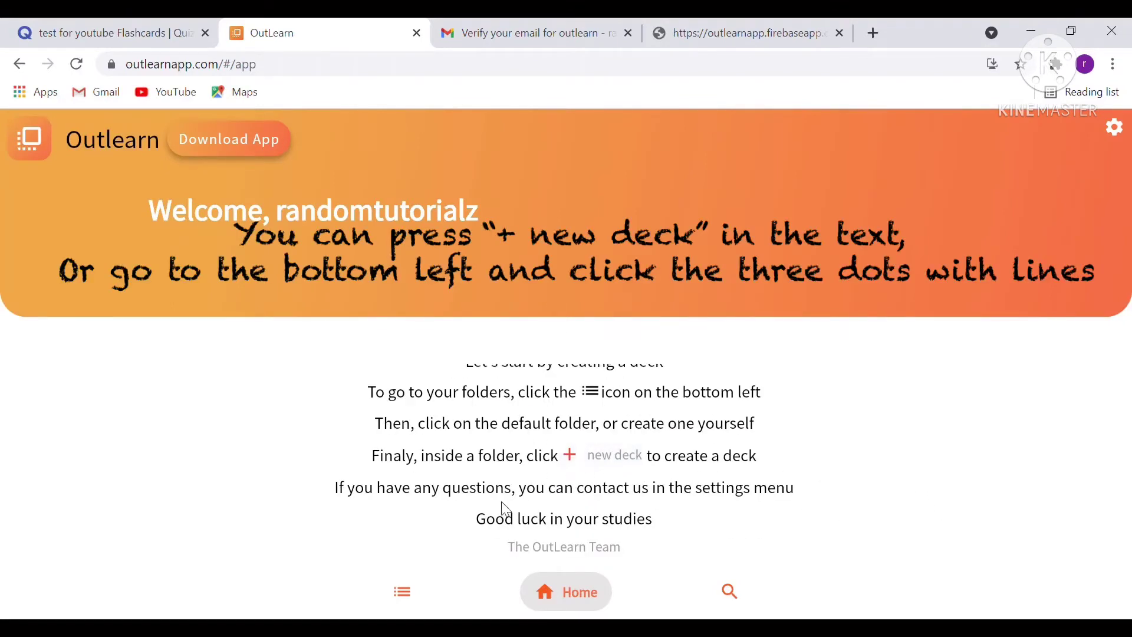
left_click(419, 596)
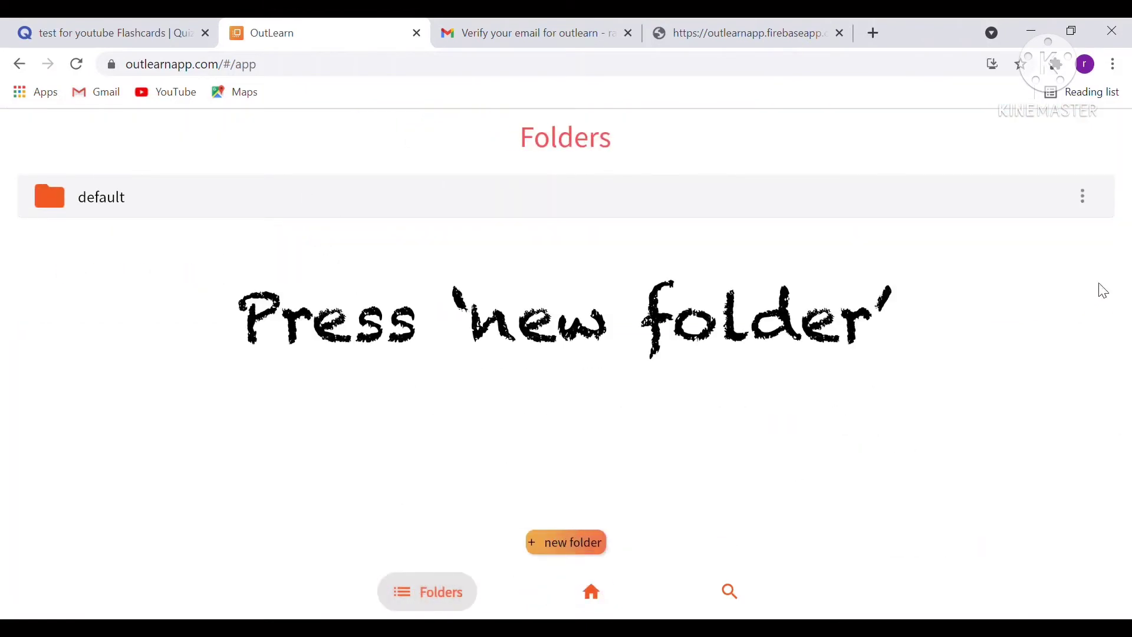
Create a new folder named 'test' and open it.
left_click(611, 543)
type("test")
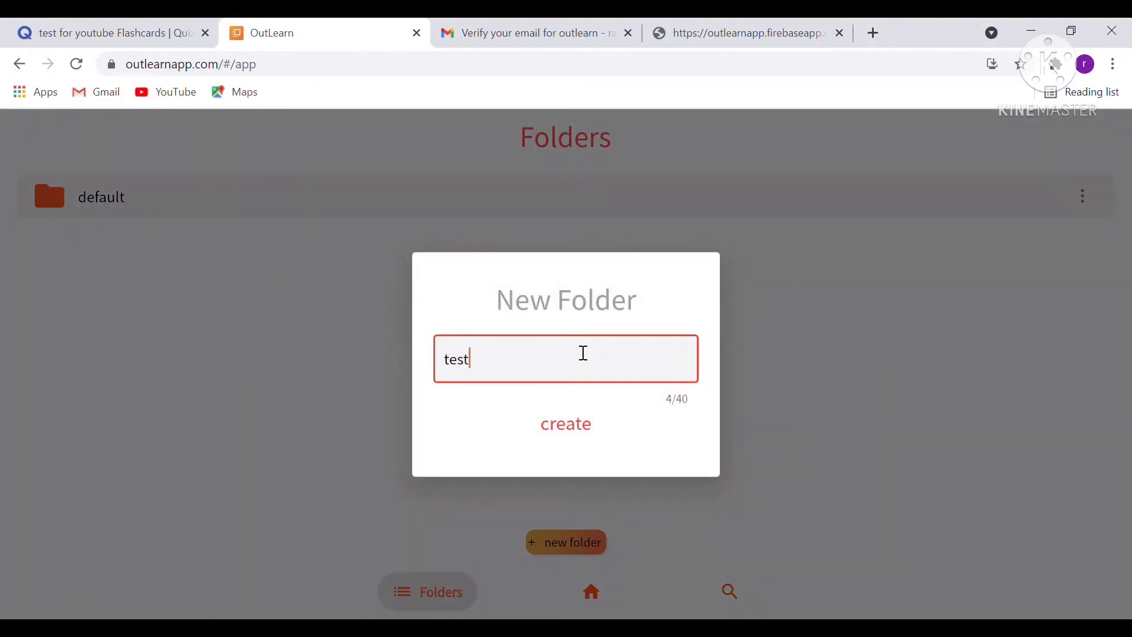
left_click(566, 424)
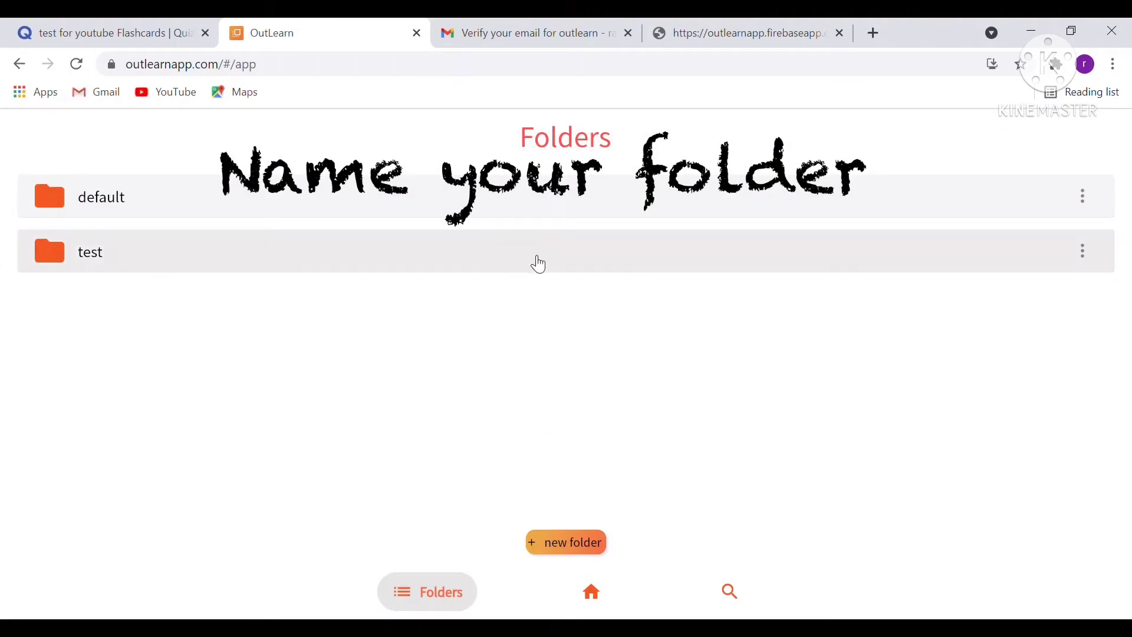
left_click(532, 254)
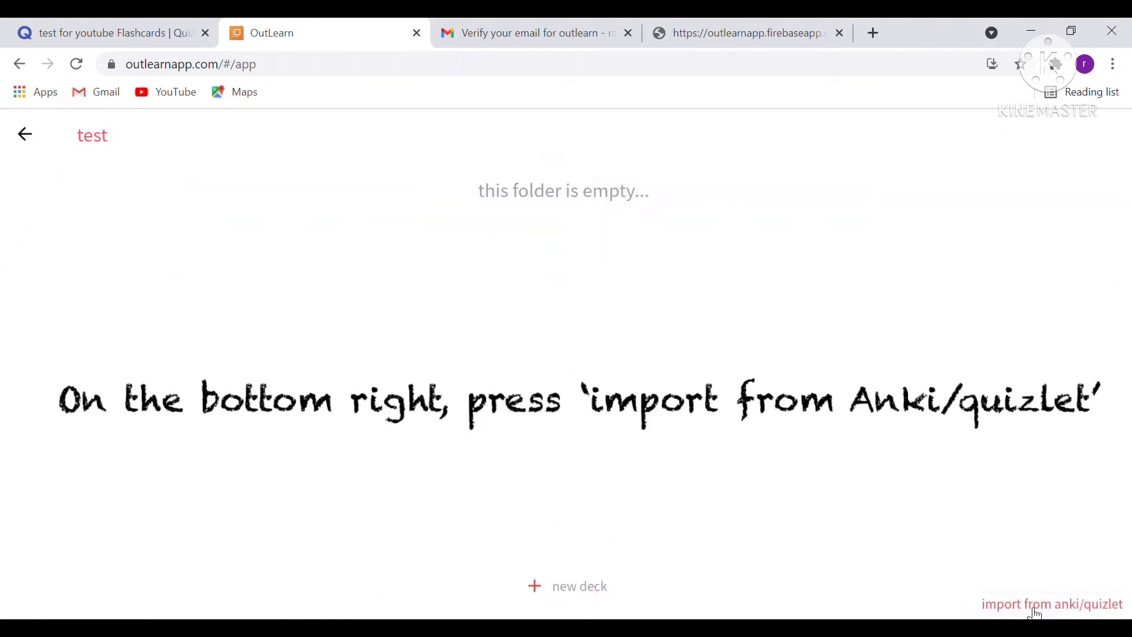
Paste the copied Quizlet export into the Anki/Quizlet import box and import the five cards.
left_click(1100, 605)
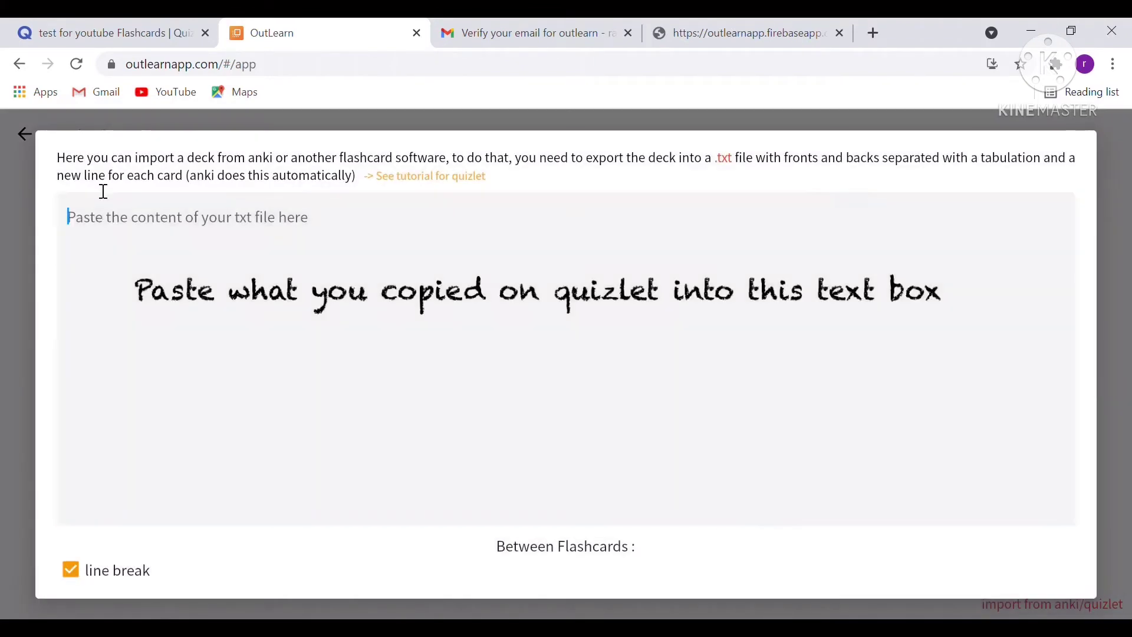
left_click(106, 33)
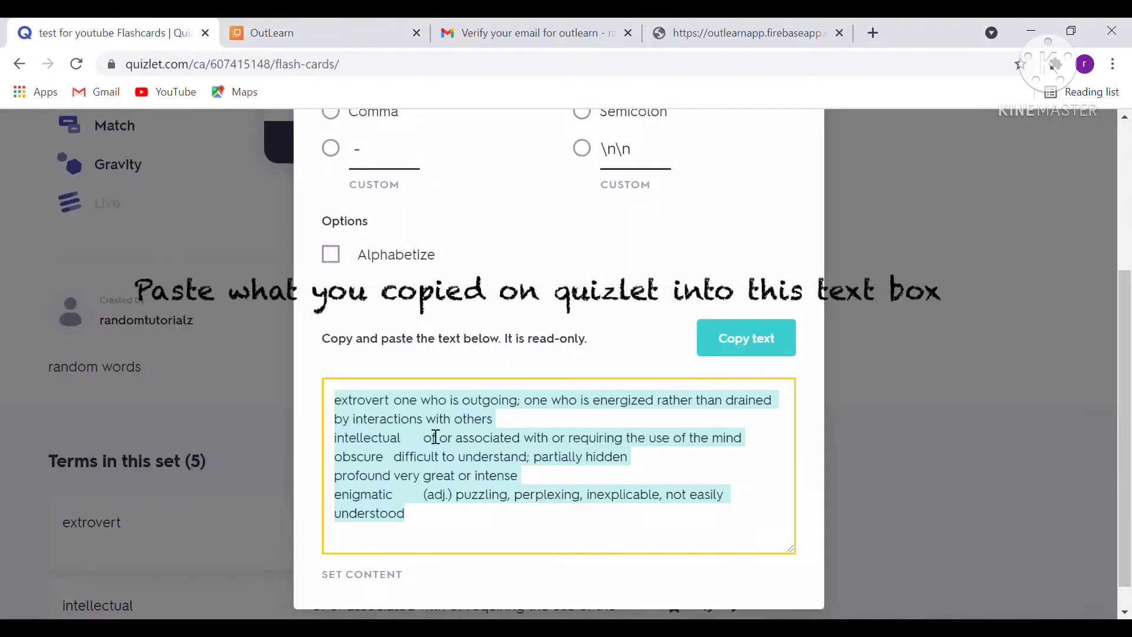
left_click(267, 30)
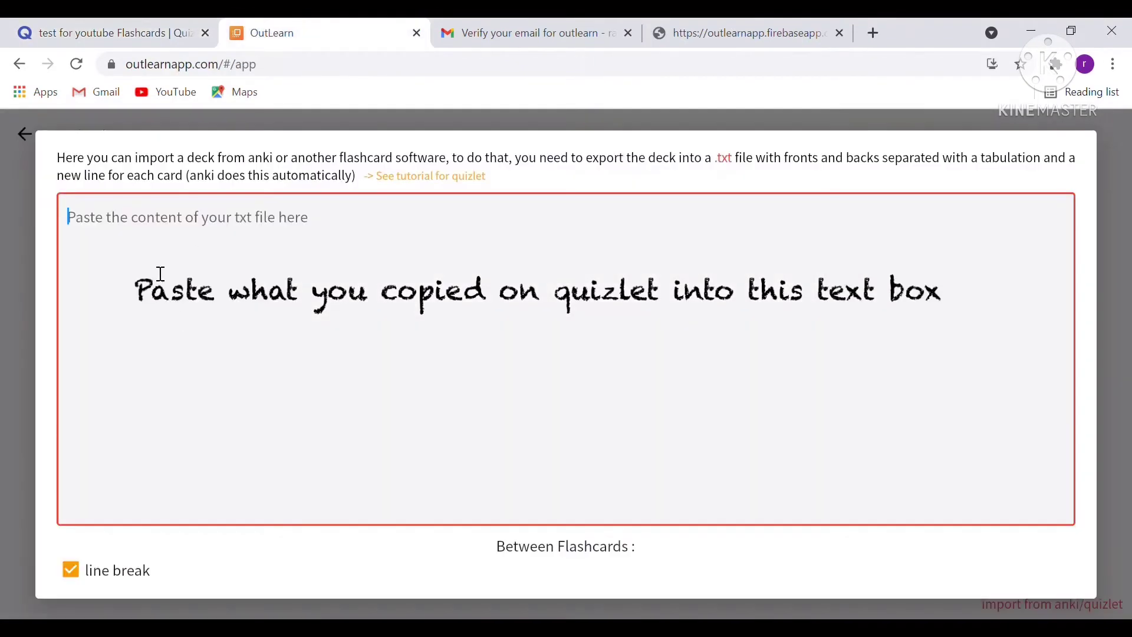
left_click(116, 227)
type("extrovert\tone who is outgoing; one who is energized rather than drained by interactions with others intellectual\tof or associated with or requiring the use of the mind obscure\tdifficult to understand; partially hidden profound\tvery great or intense enigmatic\t(adj.) puzzling, perplexing, inexplicable, not easily understood")
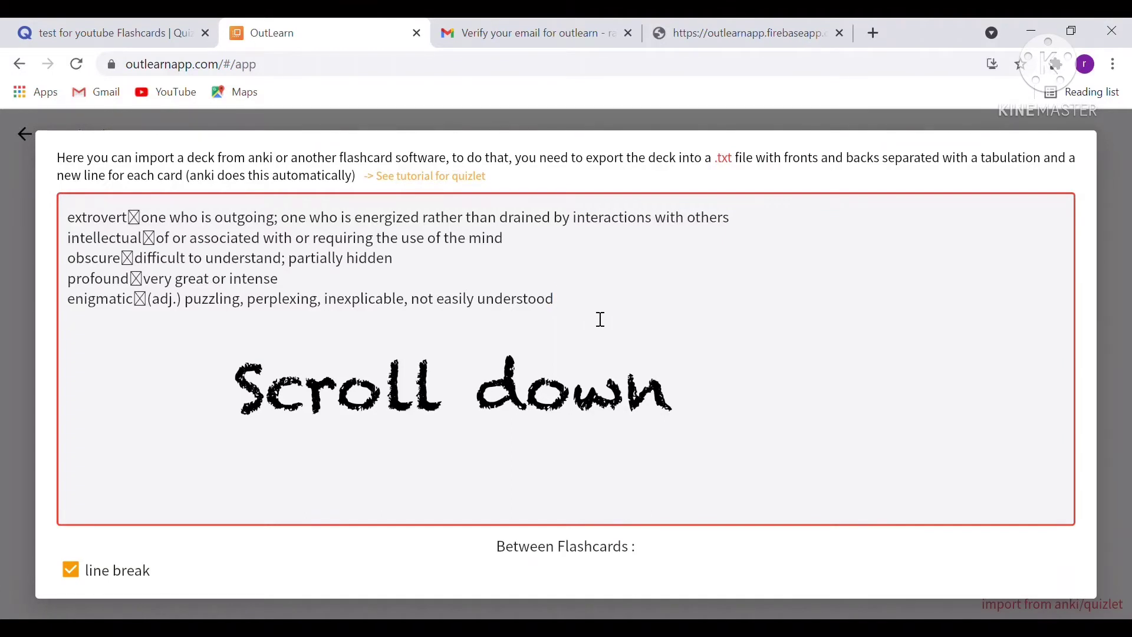
scroll(601, 319, "down", 2)
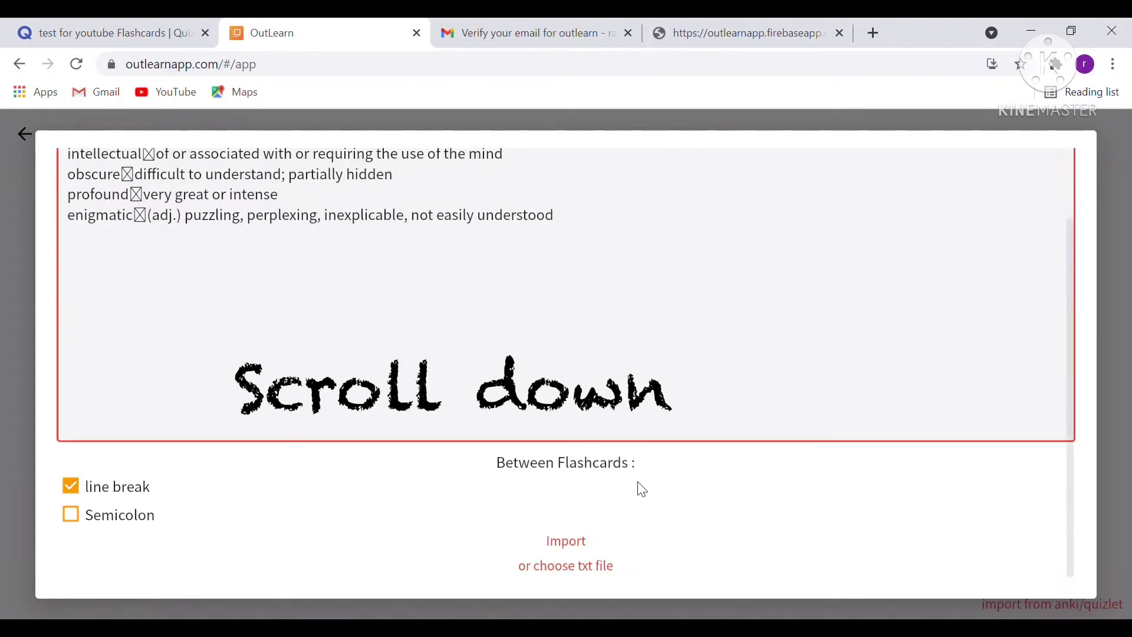
left_click(566, 548)
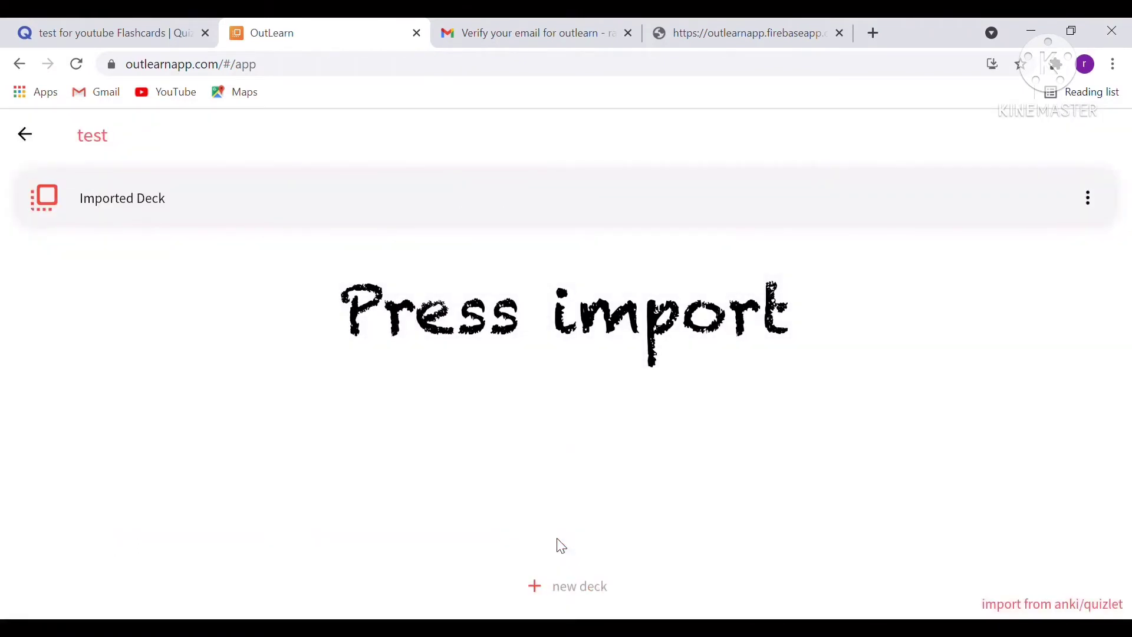
Open Imported Deck and generate a PDF with the 'Double sided cards' print layout.
left_click(396, 206)
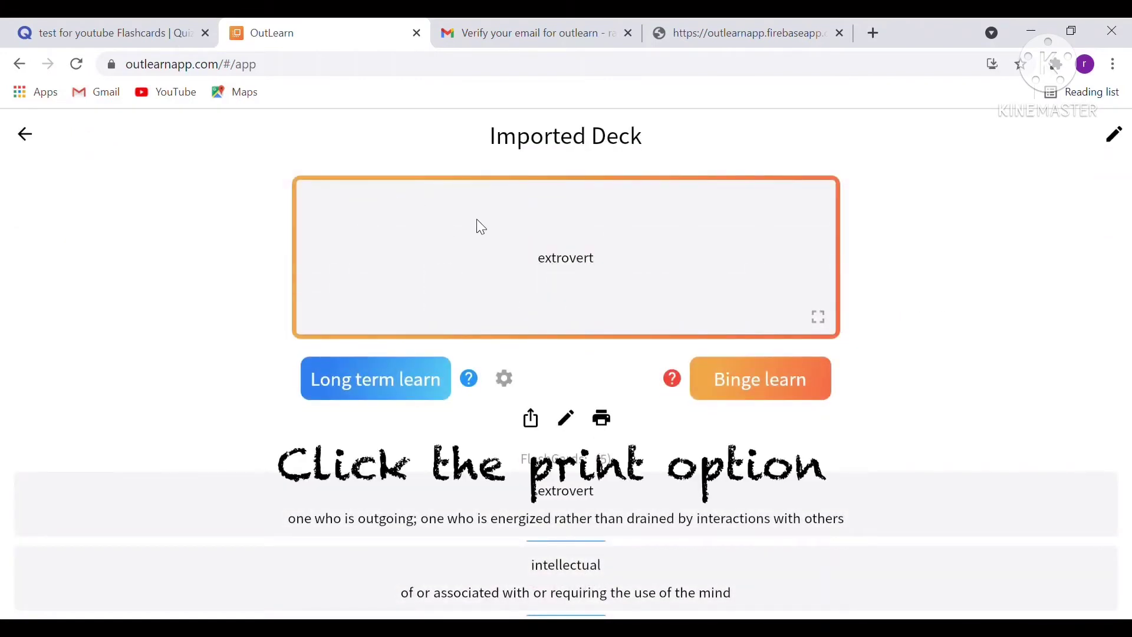
left_click(605, 421)
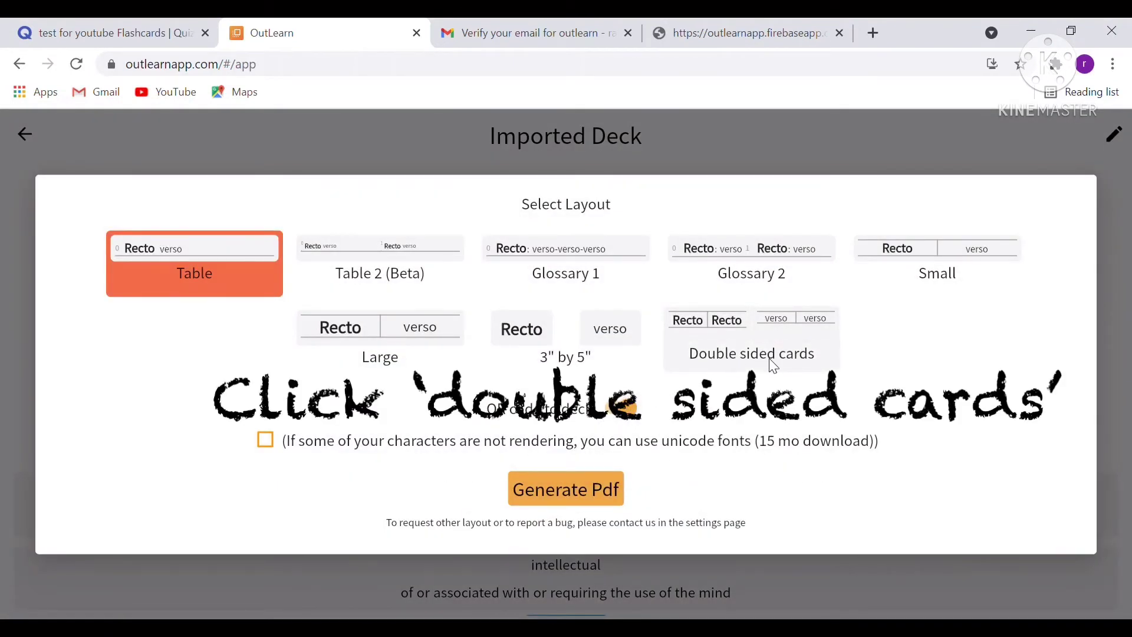
left_click(751, 328)
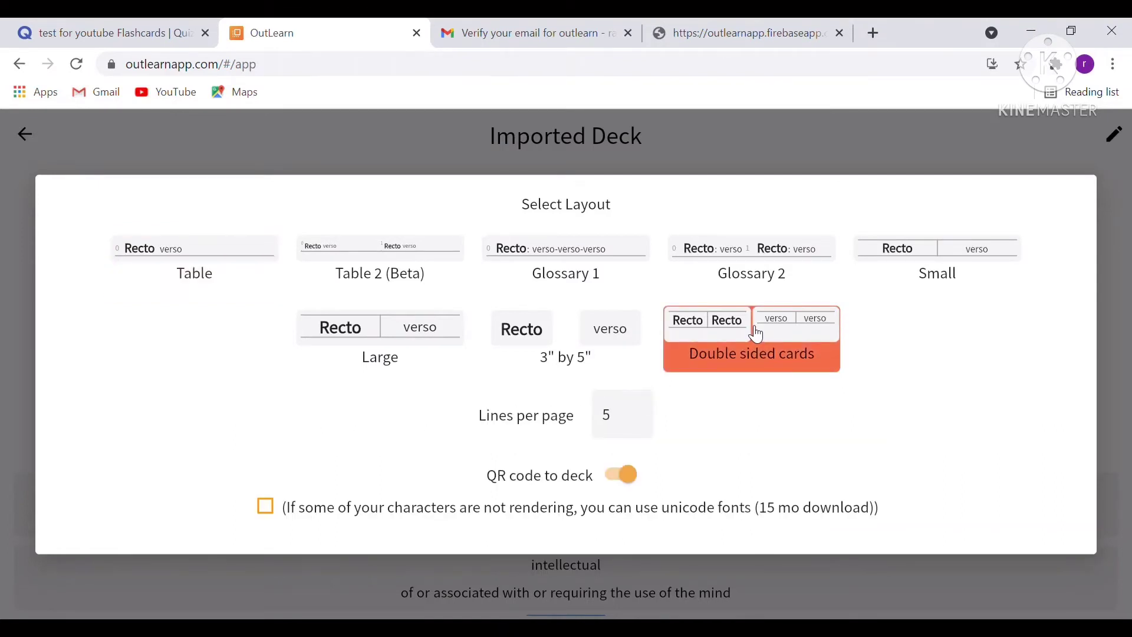
scroll(752, 335, "down", 1)
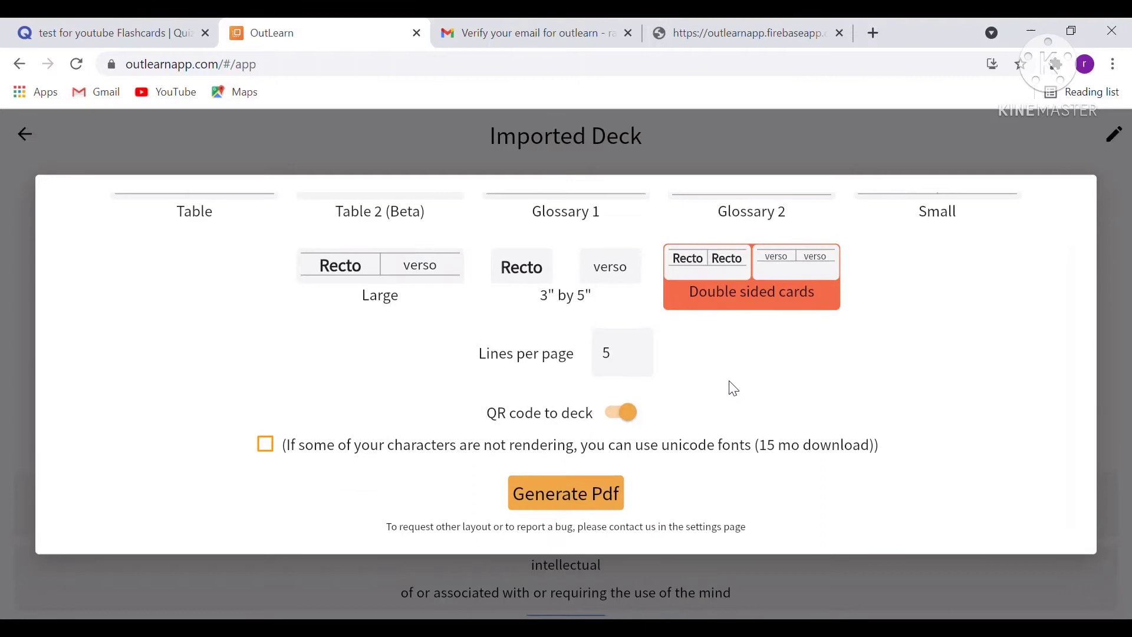
left_click(579, 505)
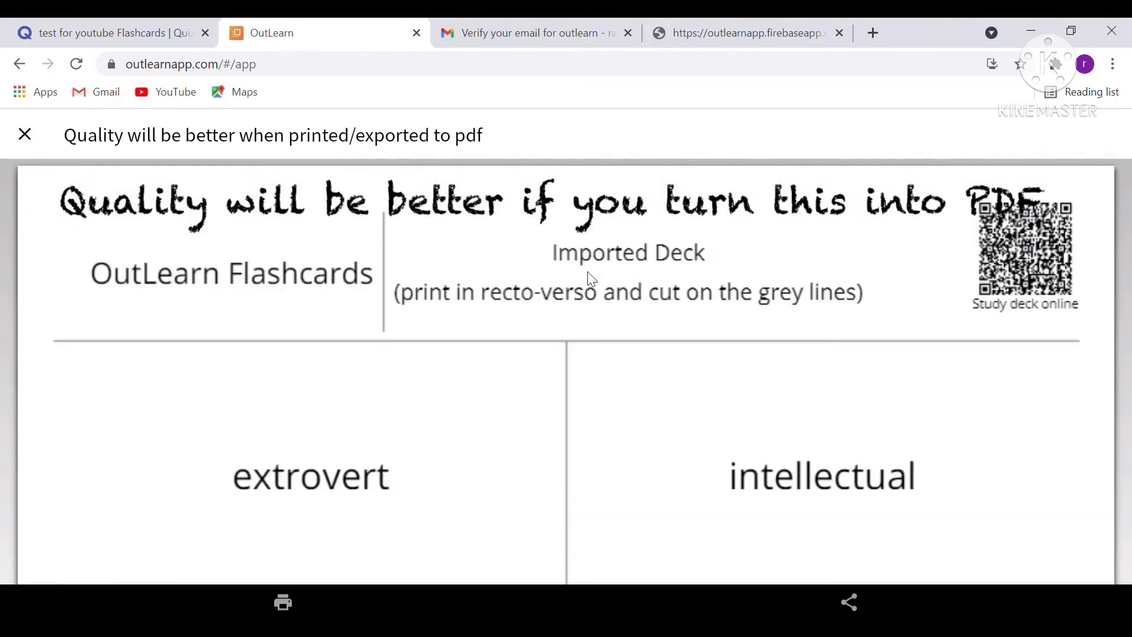
Review the generated flashcard sheet and bring up the print dialog showing 2 sheets.
scroll(336, 384, "down", 4)
scroll(340, 386, "down", 4)
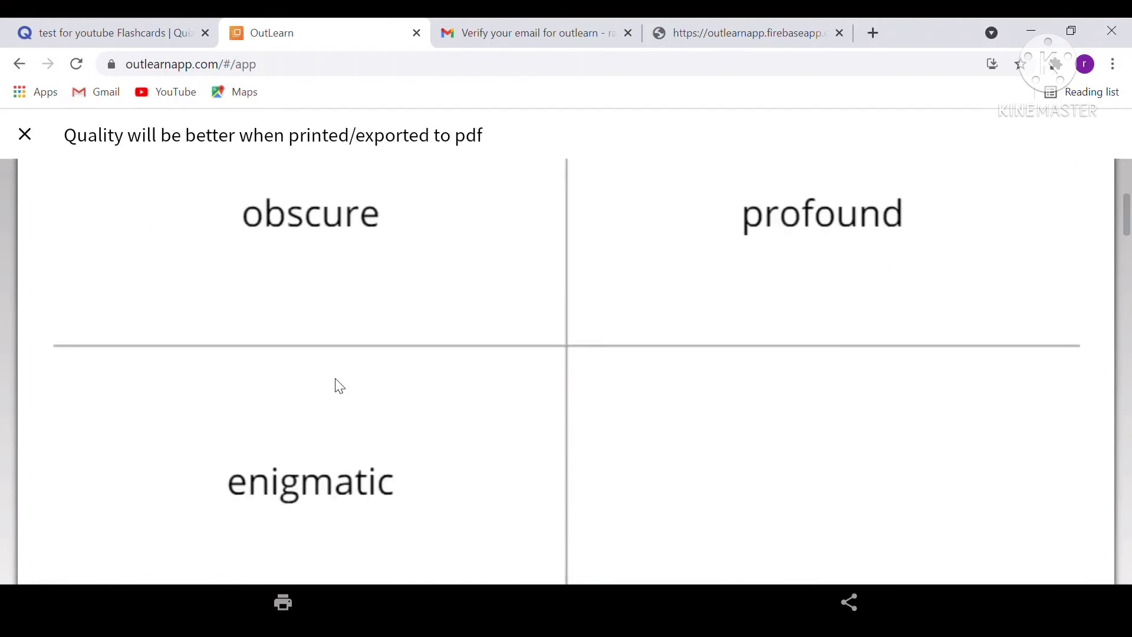
scroll(340, 387, "up", 8)
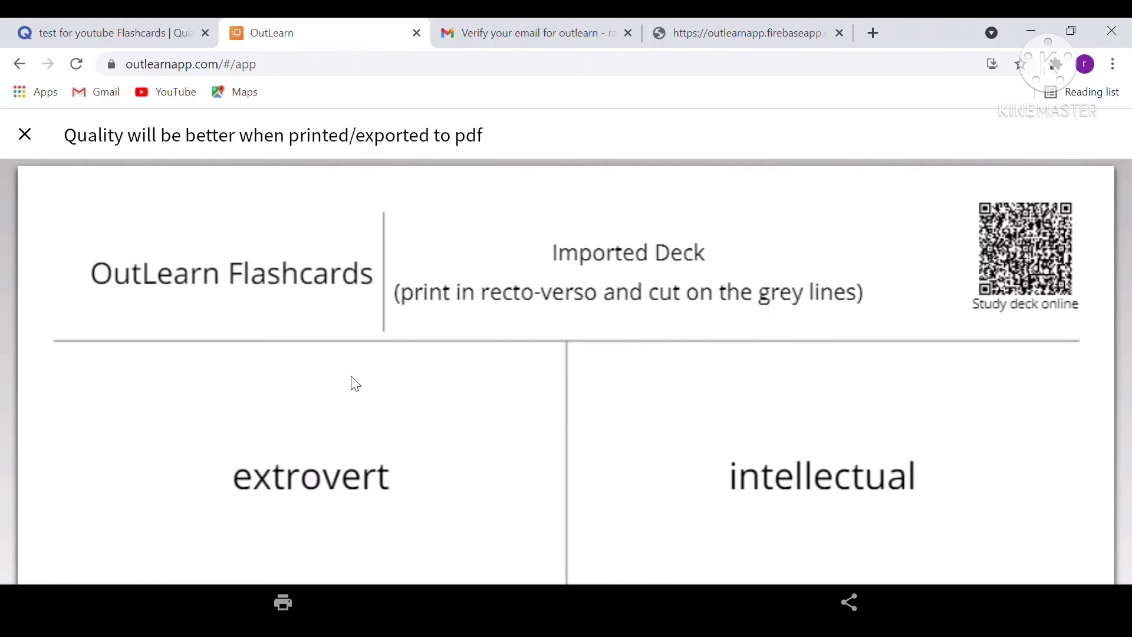
left_click(285, 604)
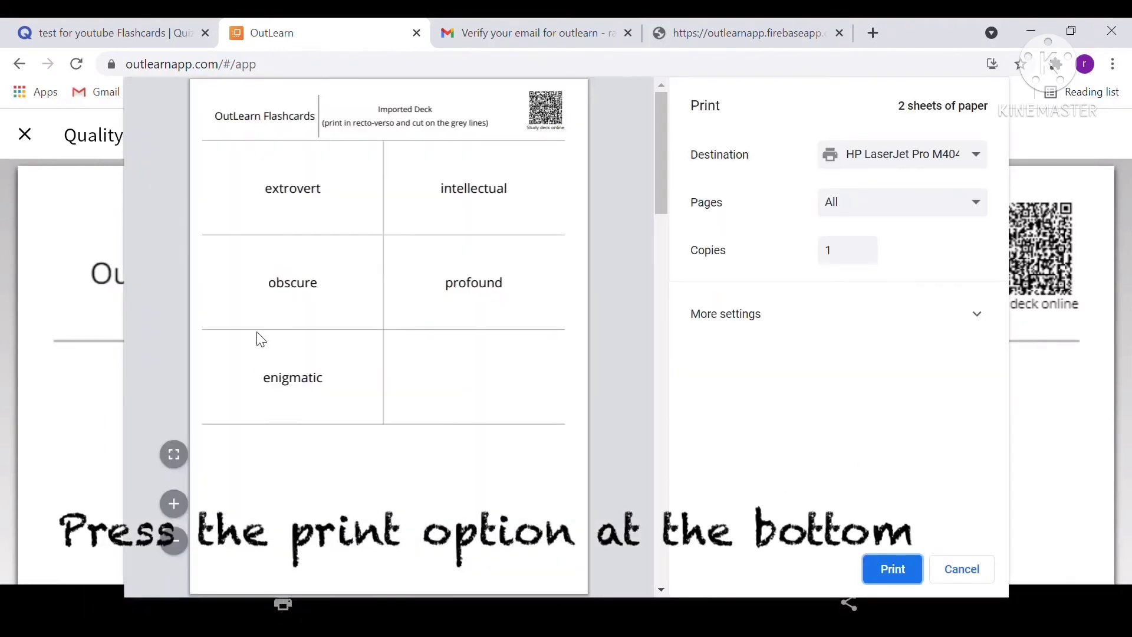
Switch the print destination to 'Save as PDF' and save the flashcard sheet as a PDF.
left_click(845, 159)
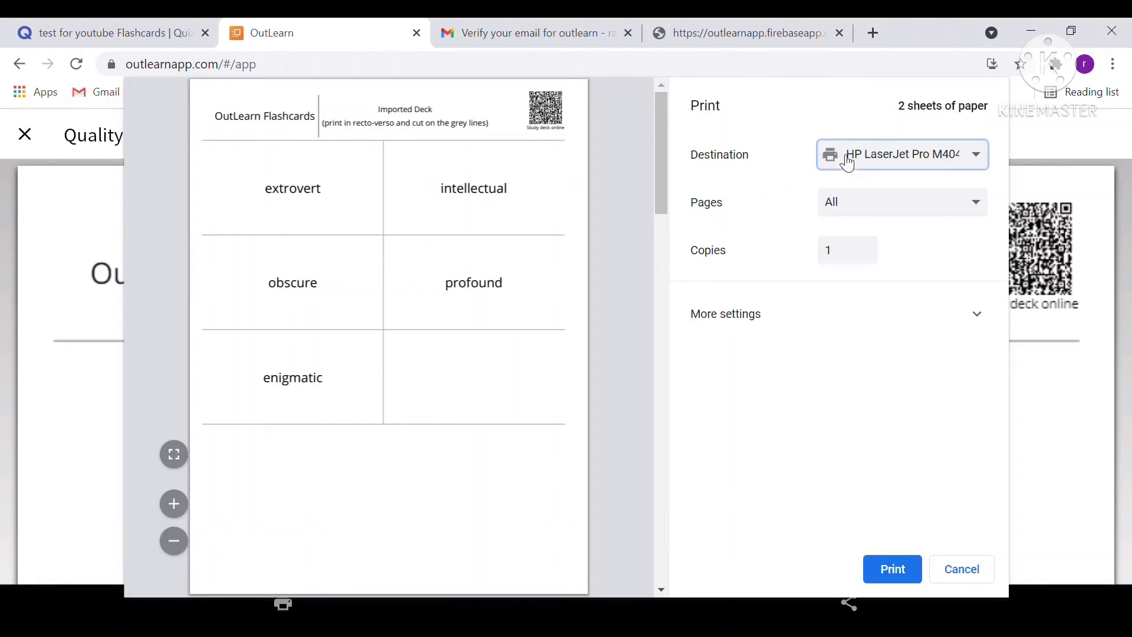
left_click(865, 216)
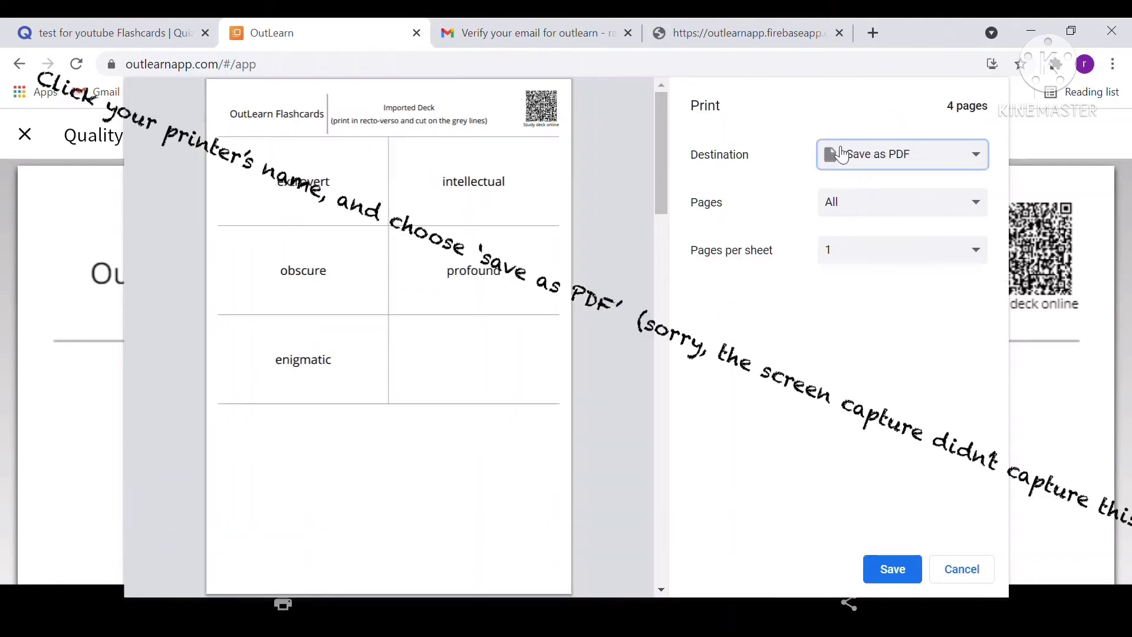
left_click(892, 573)
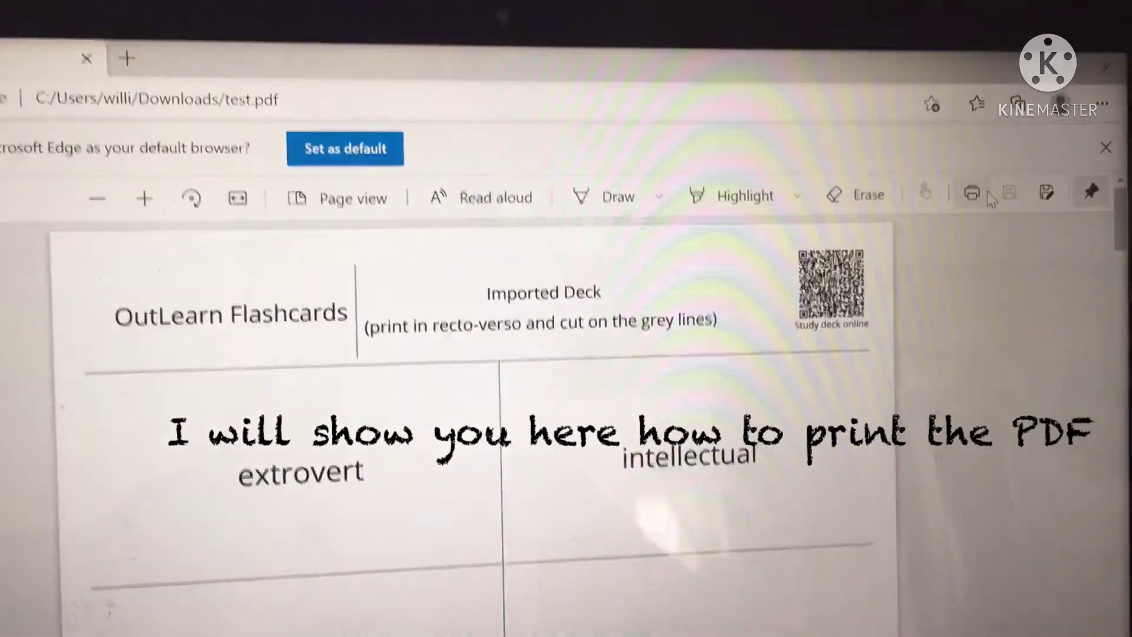
Print test.pdf double-sided on the HP LaserJet Pro M404-M405 from Edge.
left_click(979, 194)
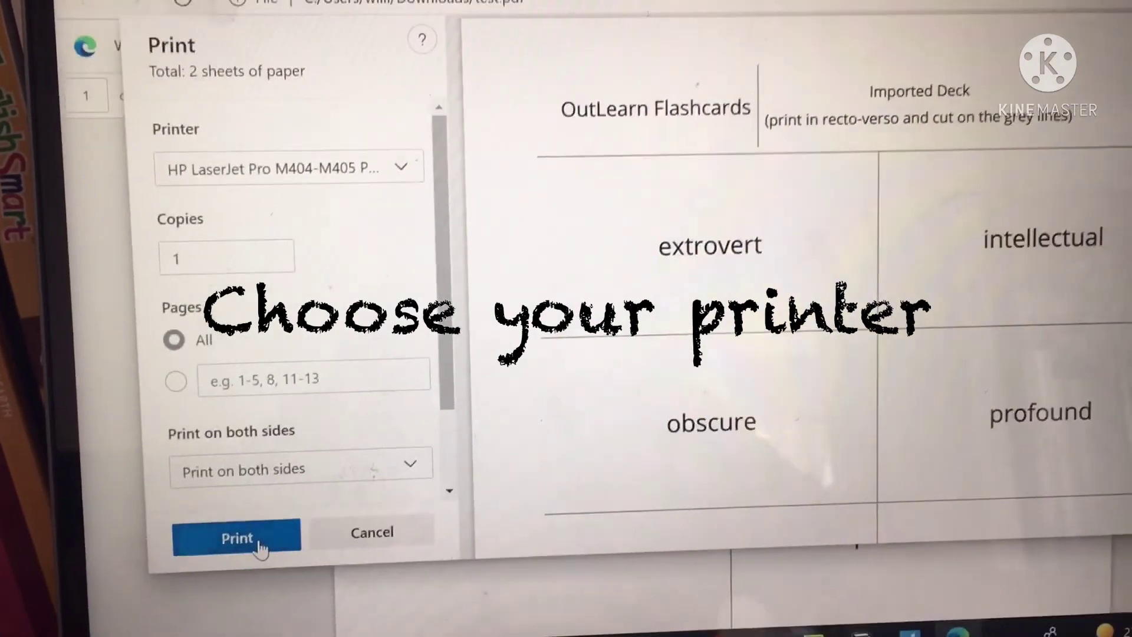
left_click(266, 590)
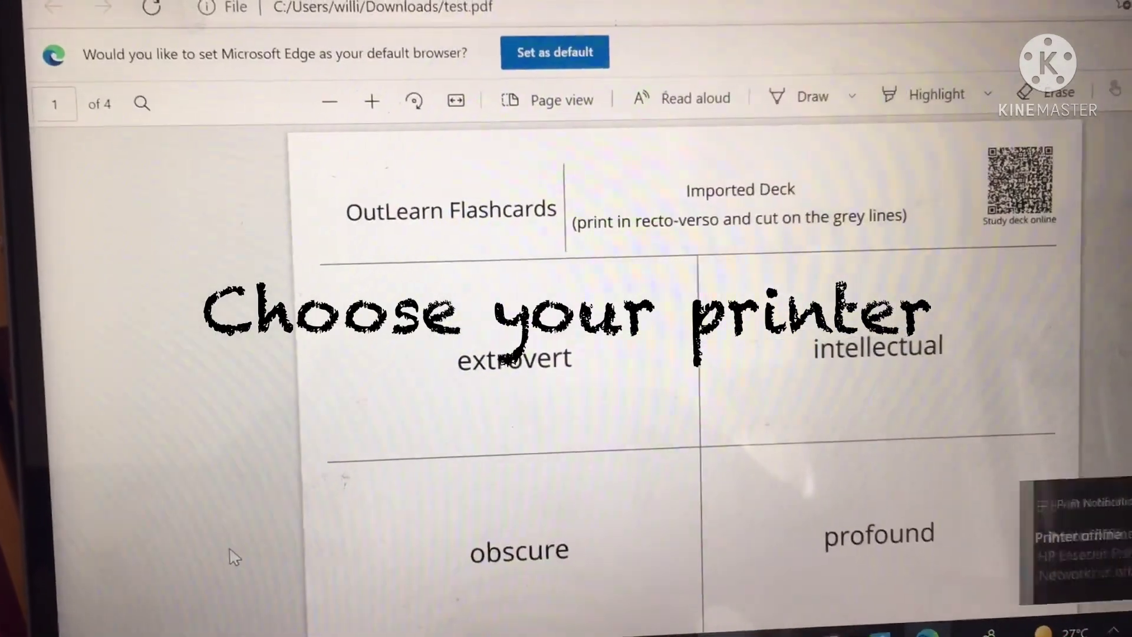